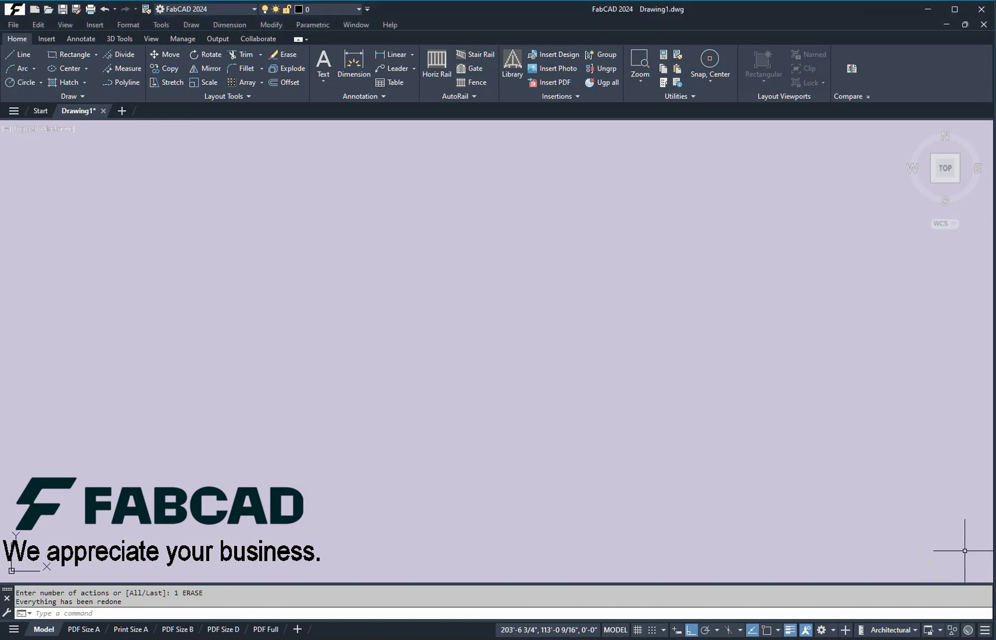
Undo twice to restore the erased headings, then redo so only 'New and Enhanced Commands' remains.
type("u")
key("Return")
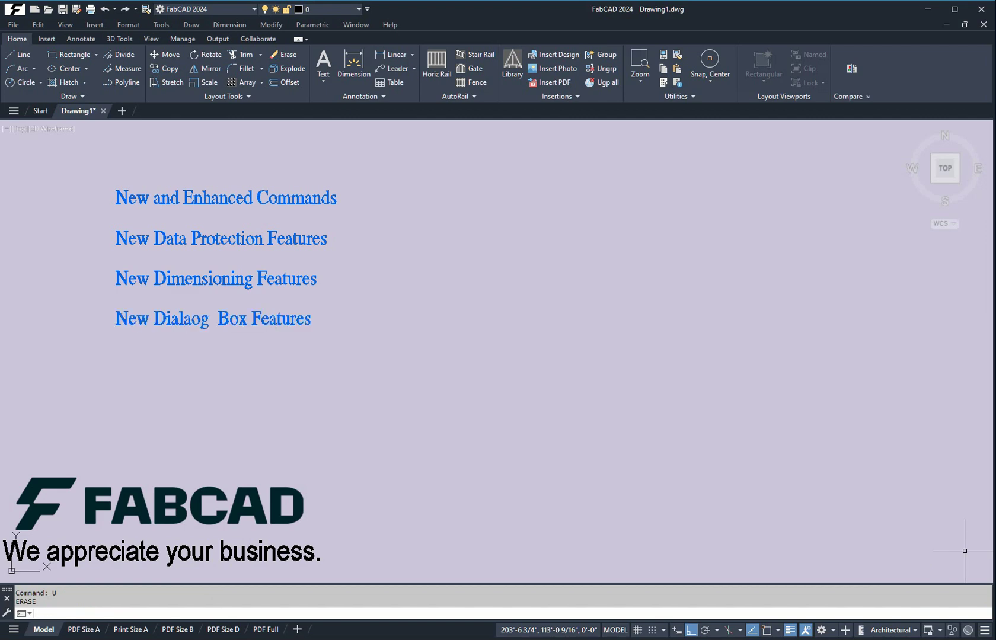
key("Return")
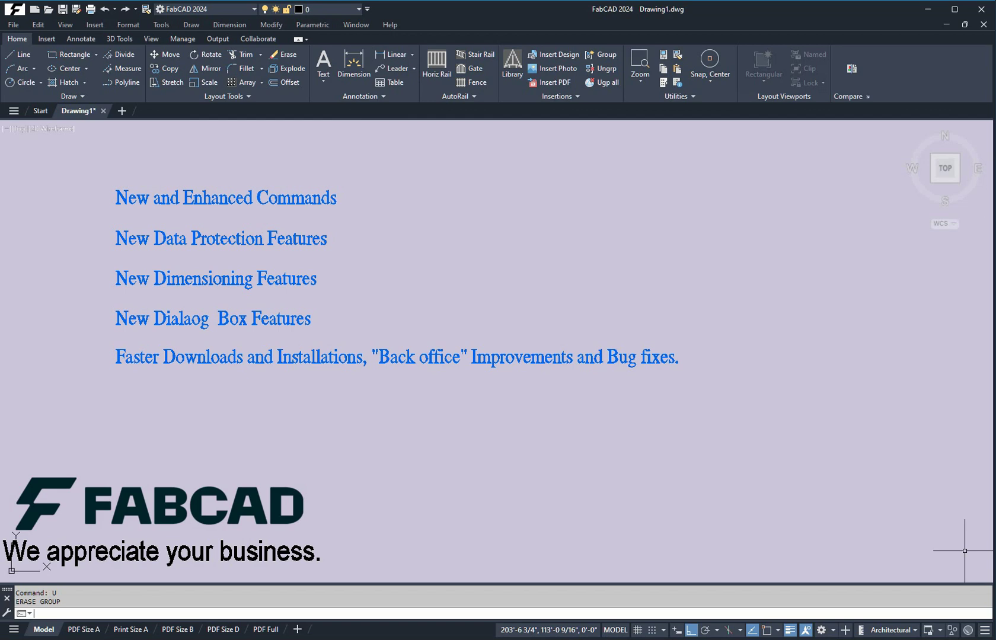
key("ctrl+y")
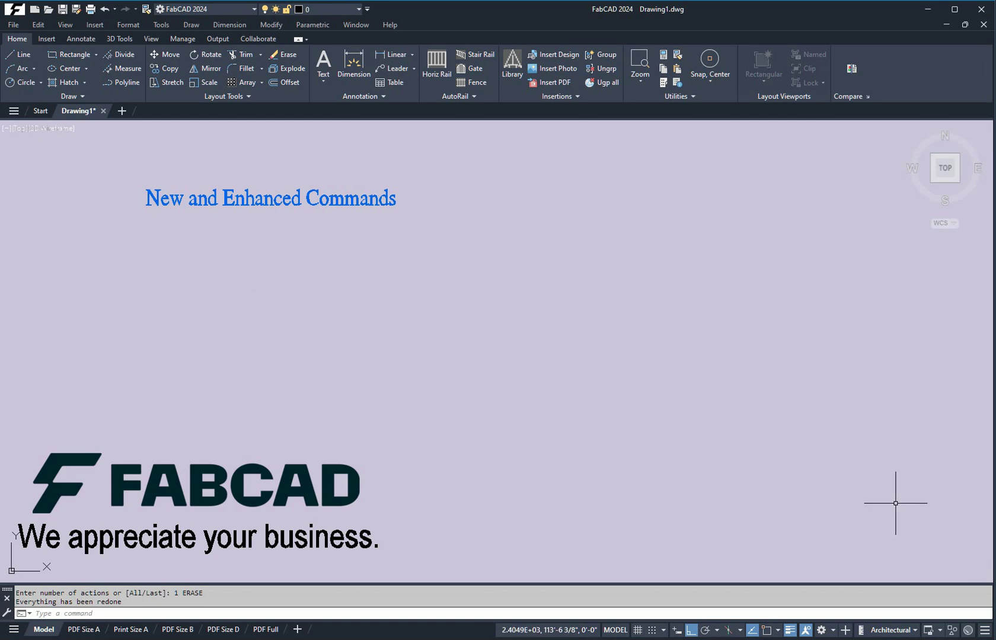
Restore the Arched Text, Improved Rtim, Rextend and Rcopy Command headings one by one.
type("u")
key("Return")
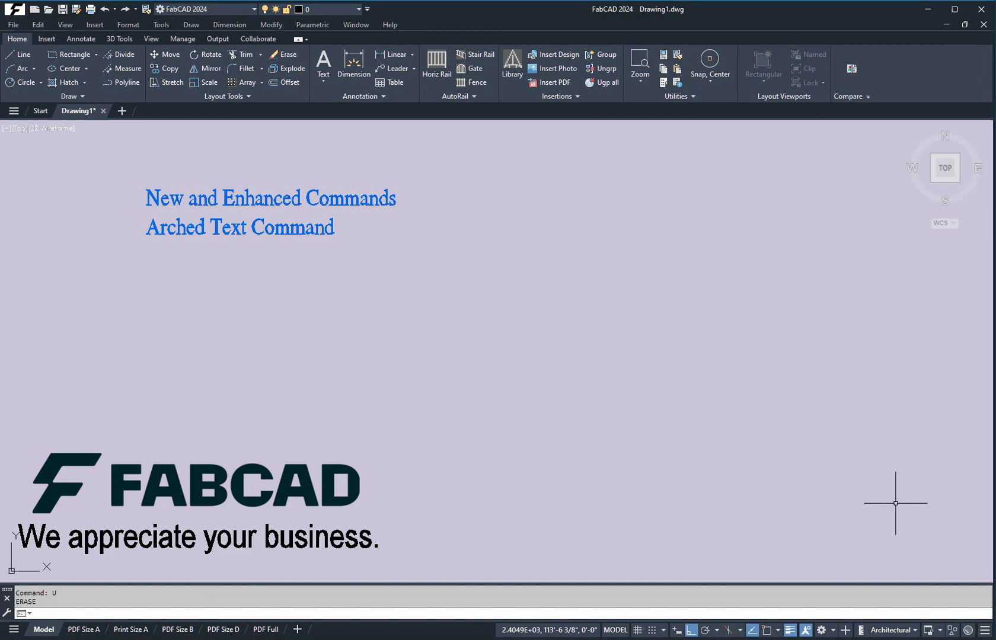
type("u")
key("Return")
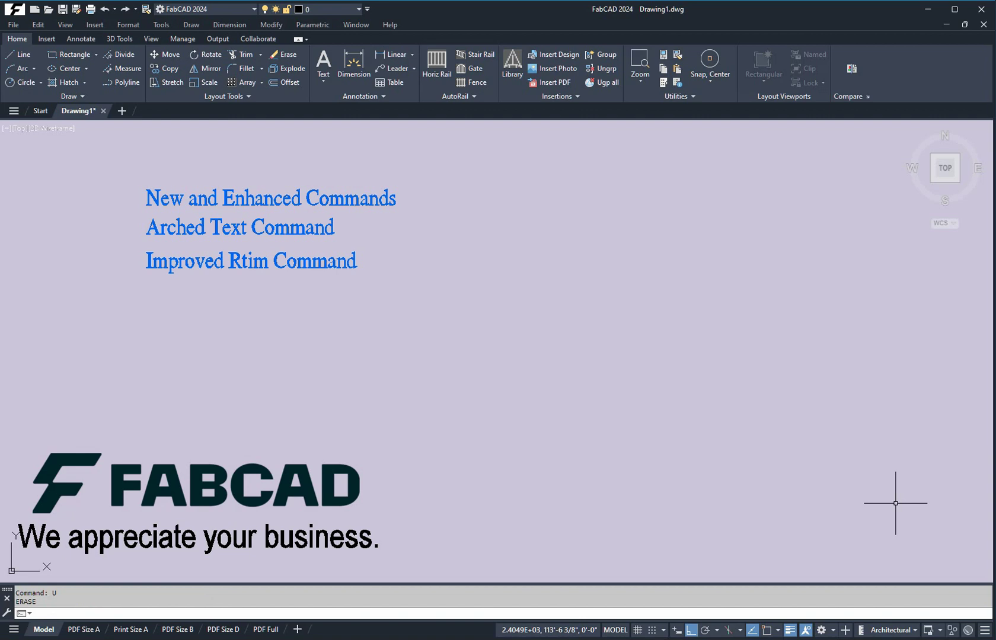
type("u")
key("Return")
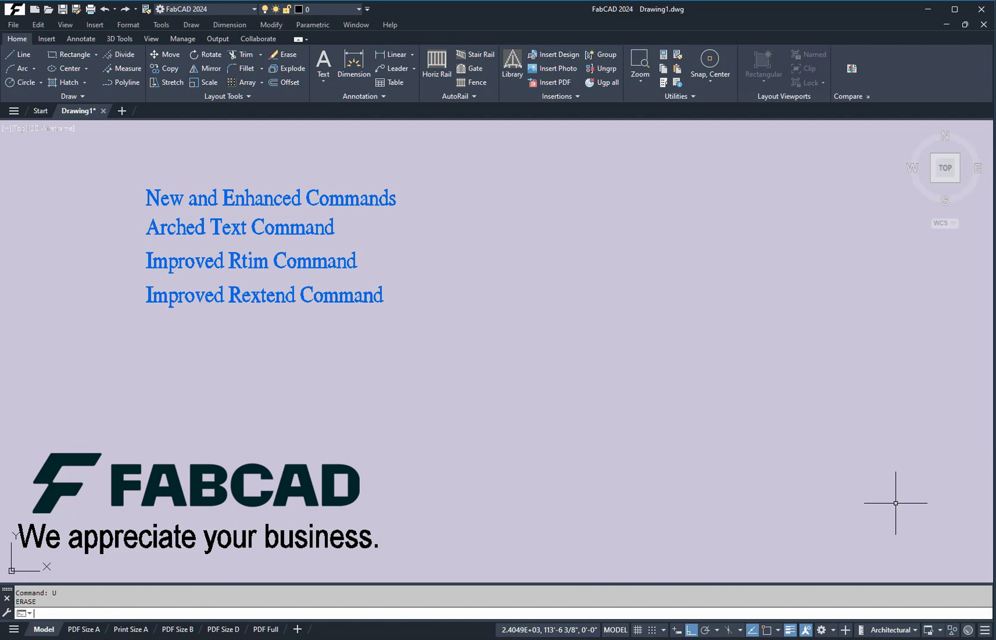
type("u")
key("Return")
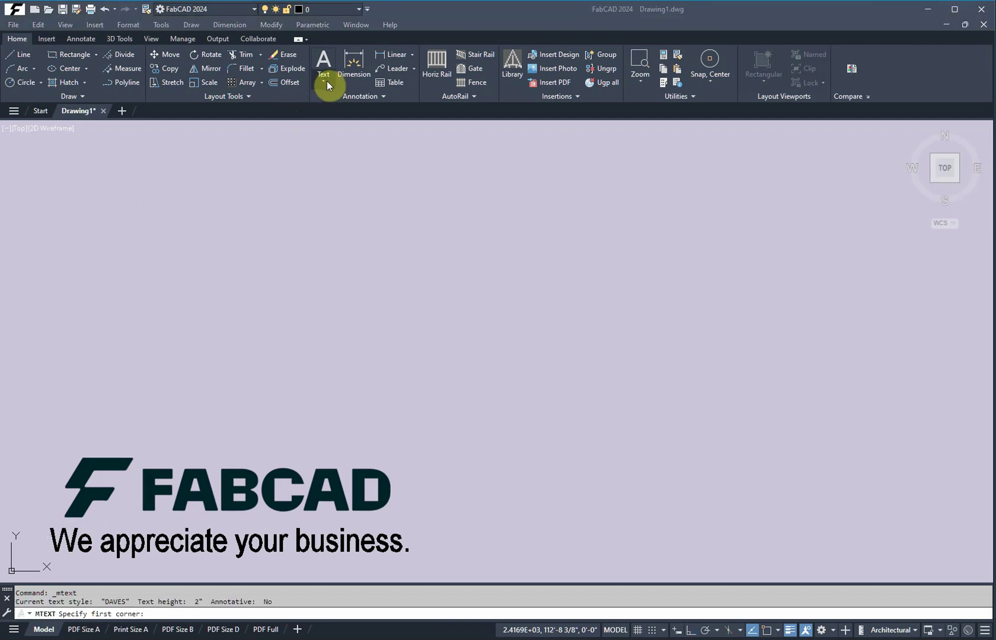
Draw a three-point arc curving above the FABCAD logo.
left_click(323, 81)
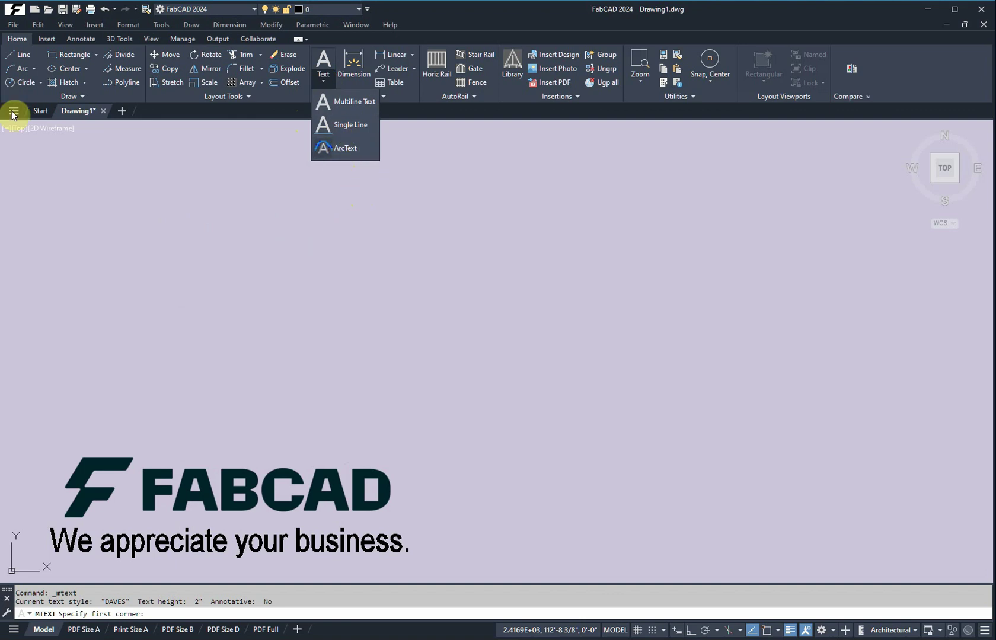
left_click(21, 70)
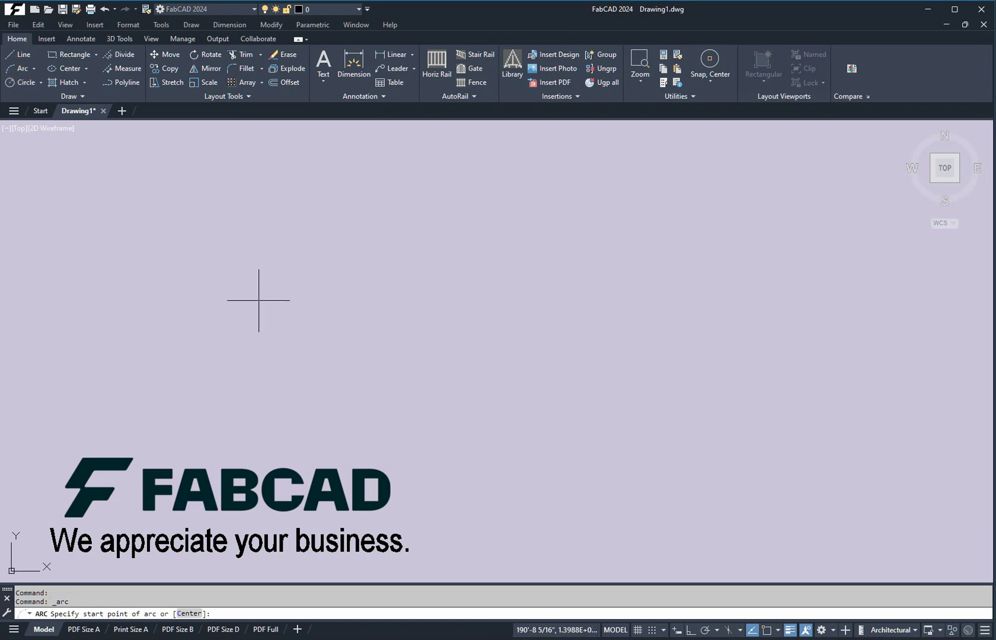
left_click(212, 330)
left_click(403, 252)
left_click(612, 335)
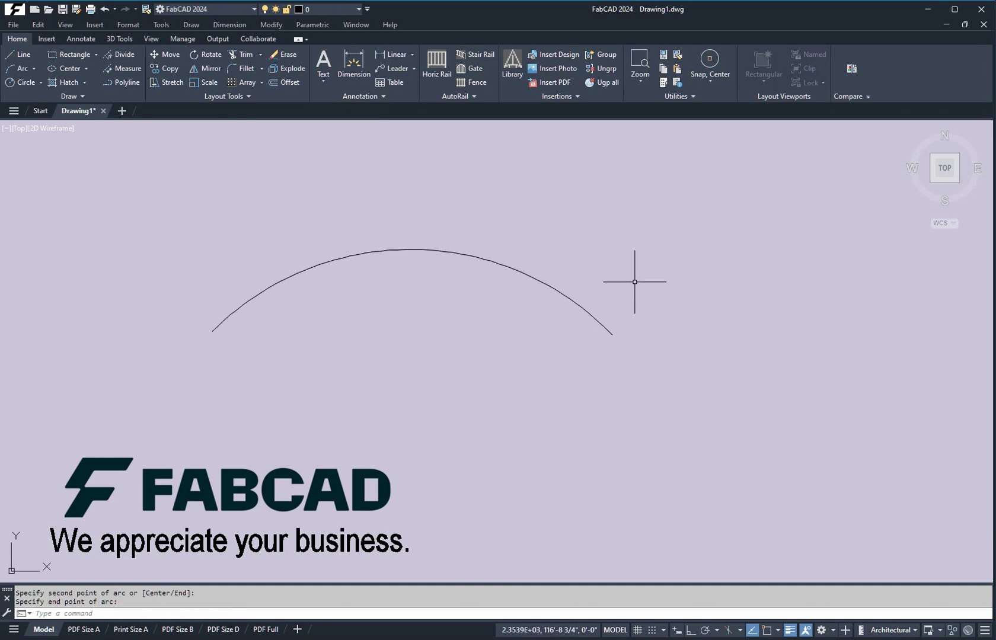
Start ArcText on the new arc to open the ArcAlignedText Workshop.
left_click(324, 81)
left_click(332, 148)
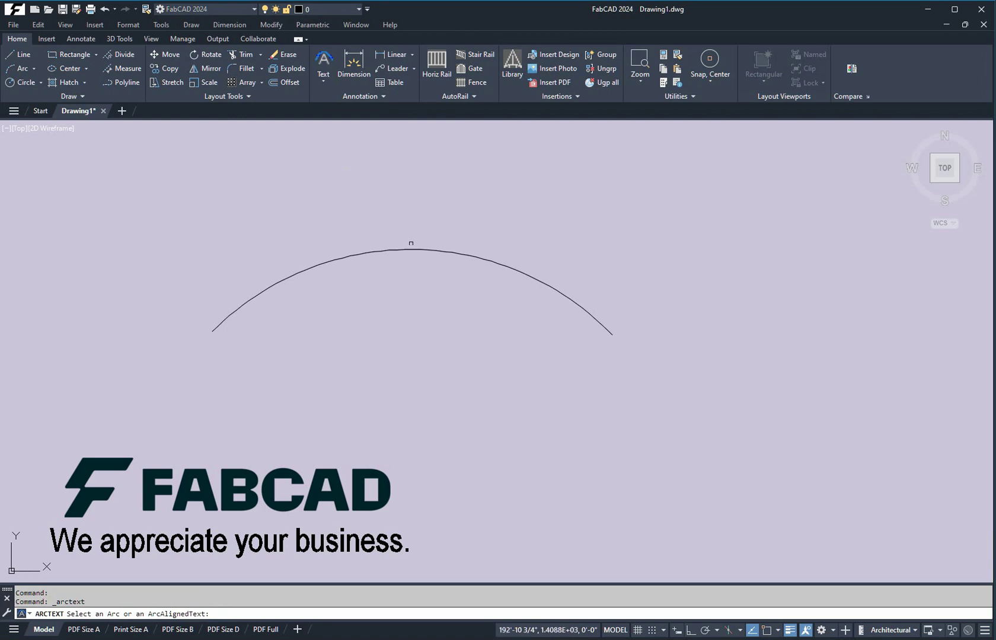
left_click(413, 249)
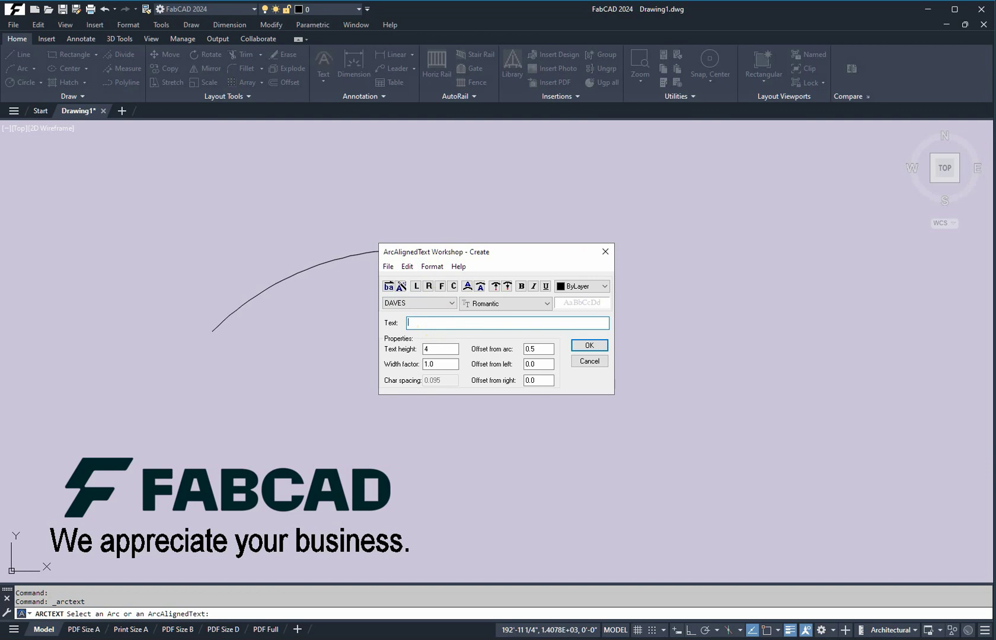
Enter 'THIS IS A TEXT TEST' as the arc-aligned text and place it.
type("HIS IS A TEXT TEST")
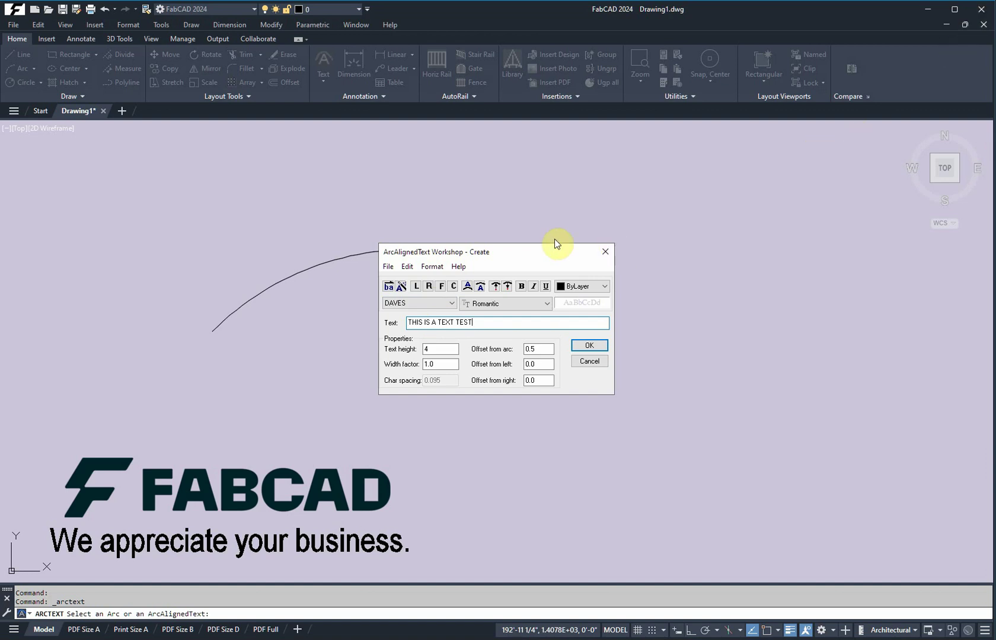
left_click(577, 349)
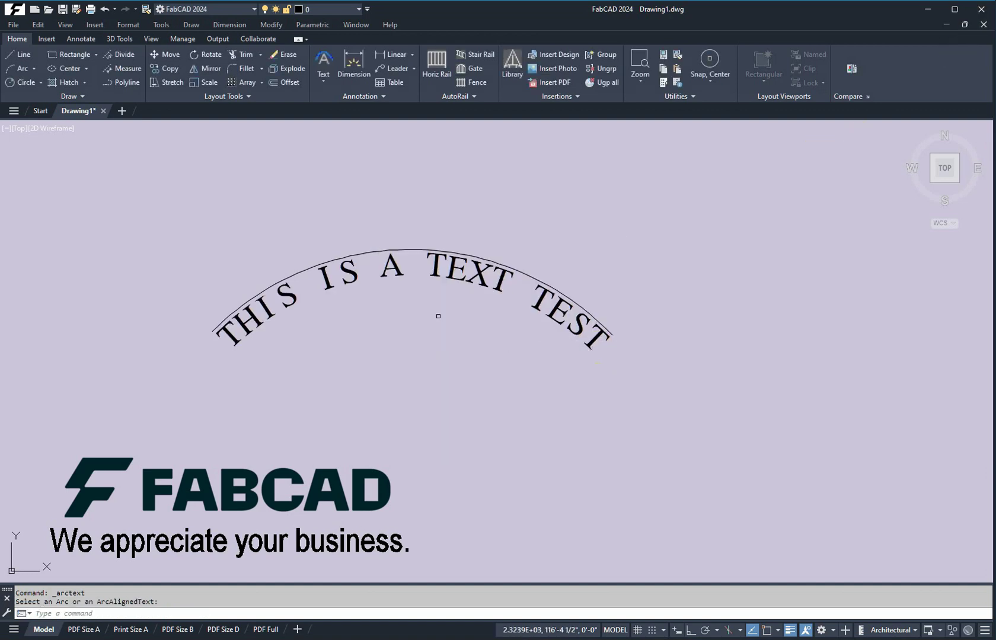
Stretch the curved text by its end grip, then cancel and deselect it.
left_click(593, 352)
key("Escape")
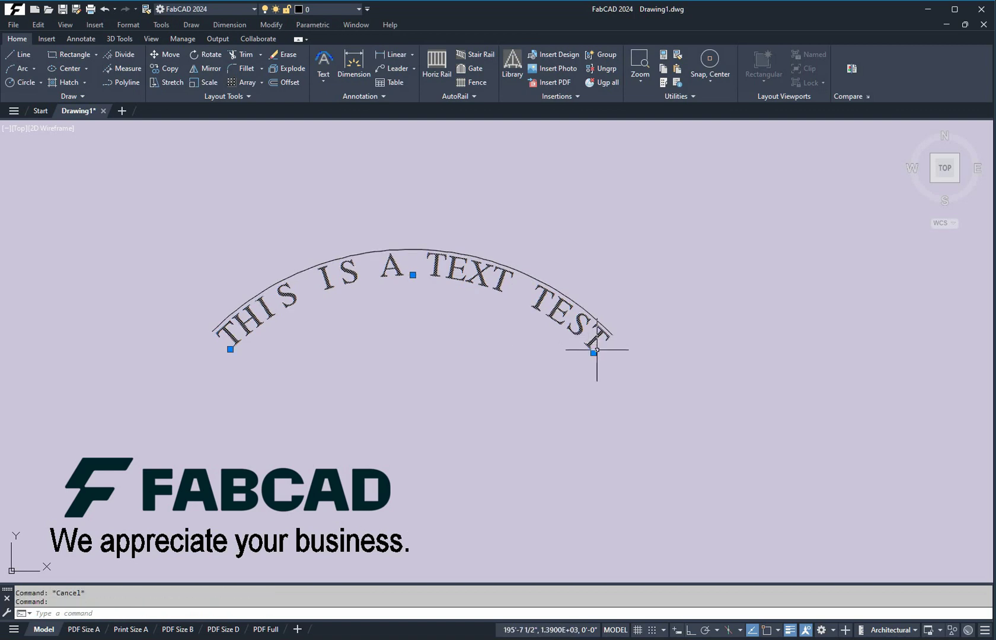
left_click(593, 353)
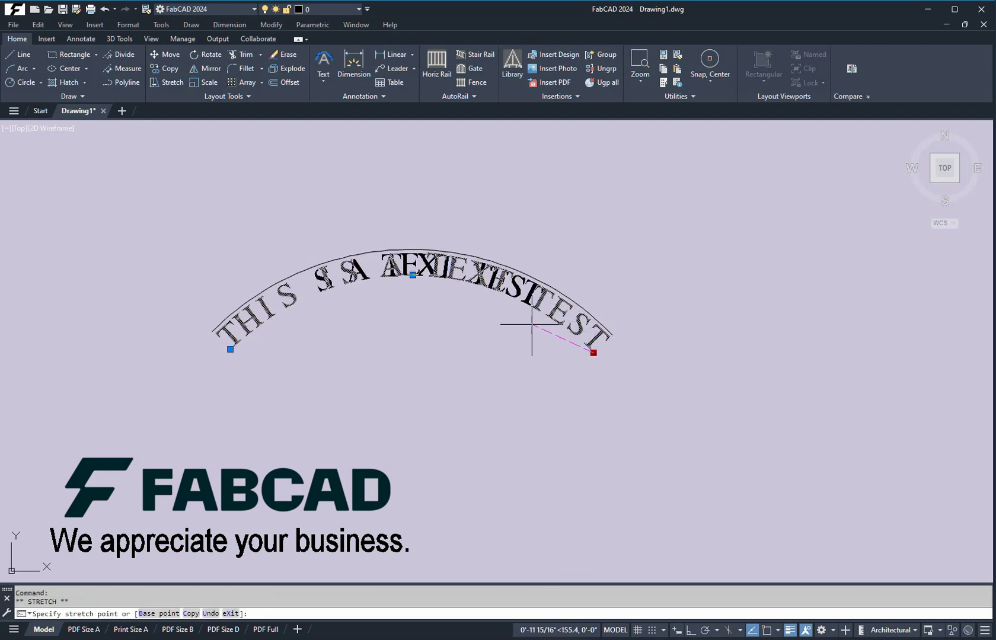
left_click(590, 350)
key("Escape")
key("Escape")
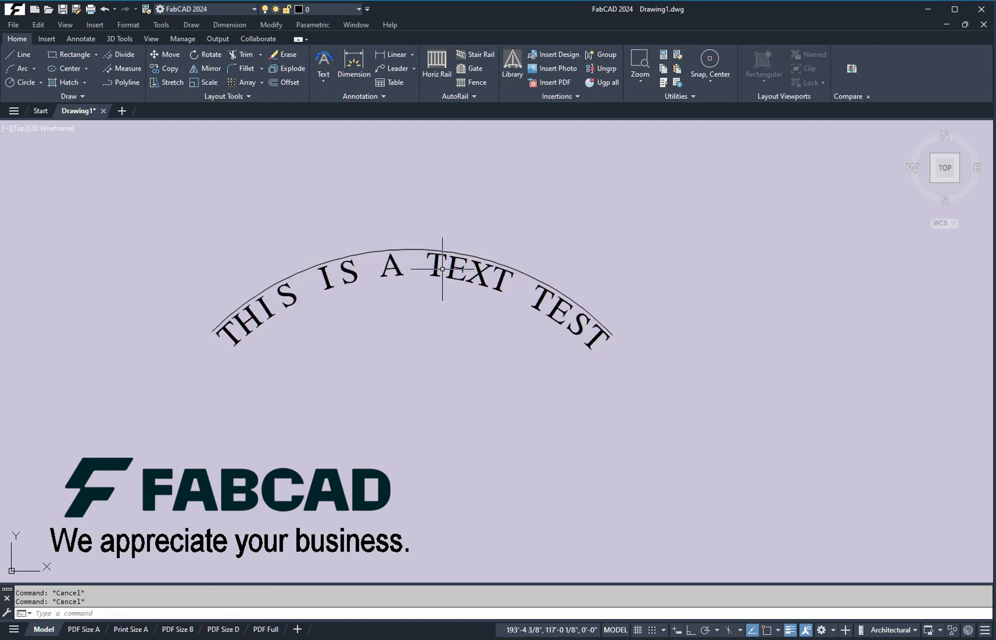
Reopen the curved text in ArcText, toggle a lettering format option, and apply.
left_click(323, 67)
left_click(435, 264)
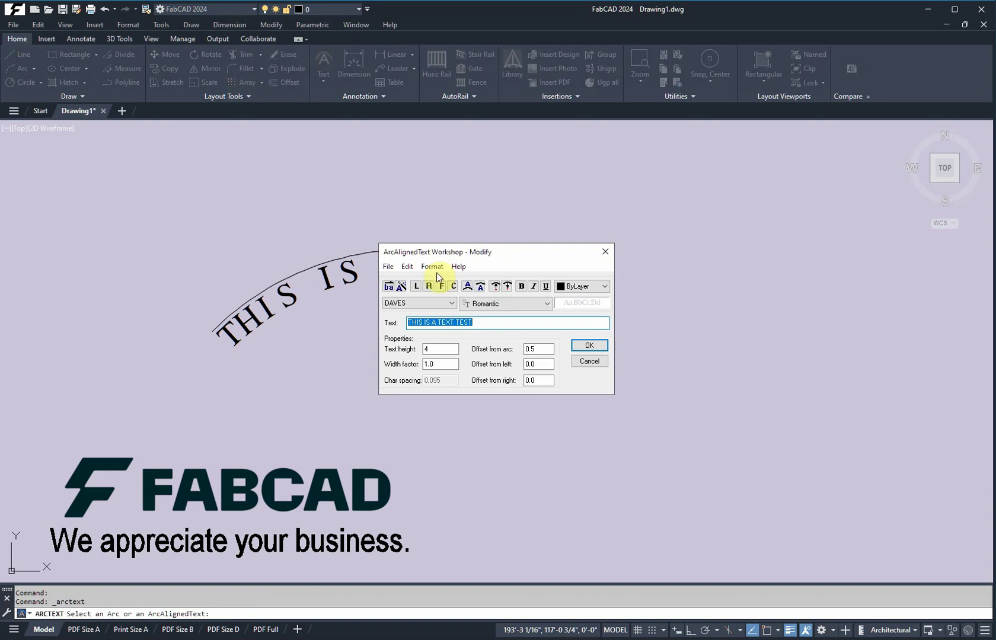
left_click(468, 287)
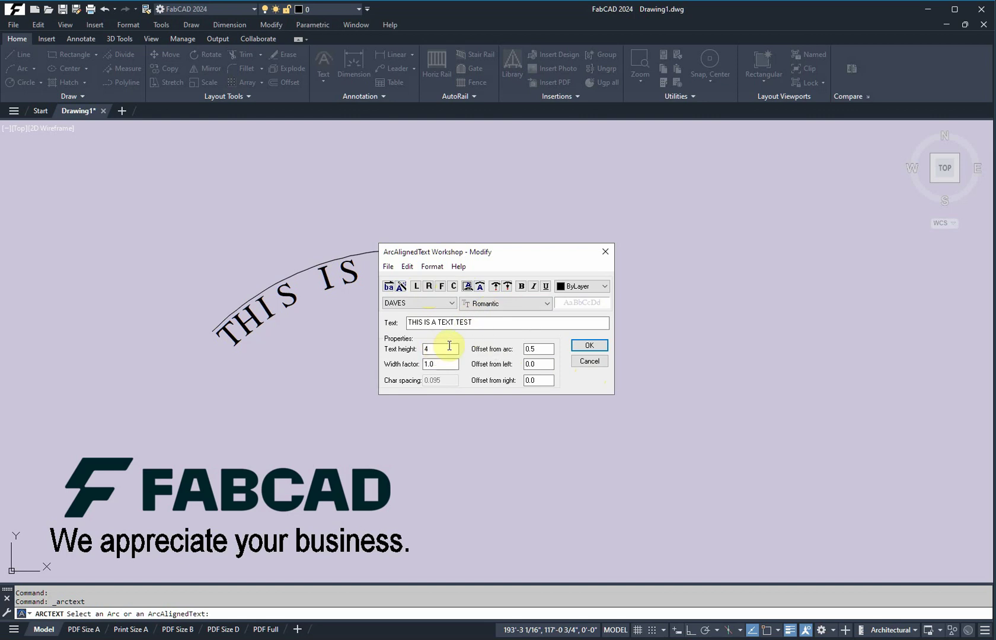
left_click(593, 349)
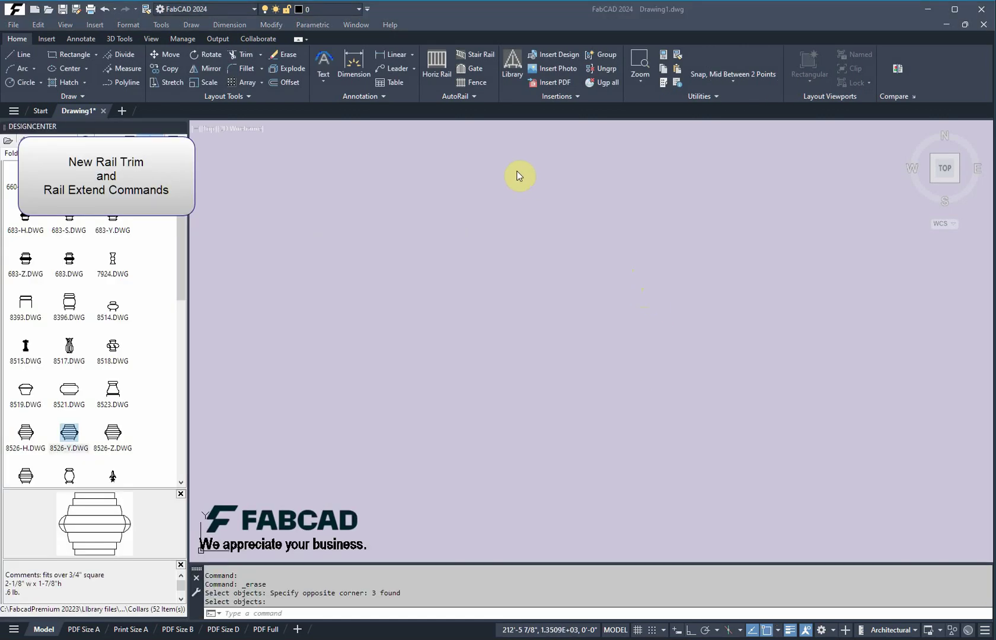
Load the 2X4 FRAME GATE template and place the 8' by 6' gate in the drawing.
left_click(475, 69)
left_click(345, 59)
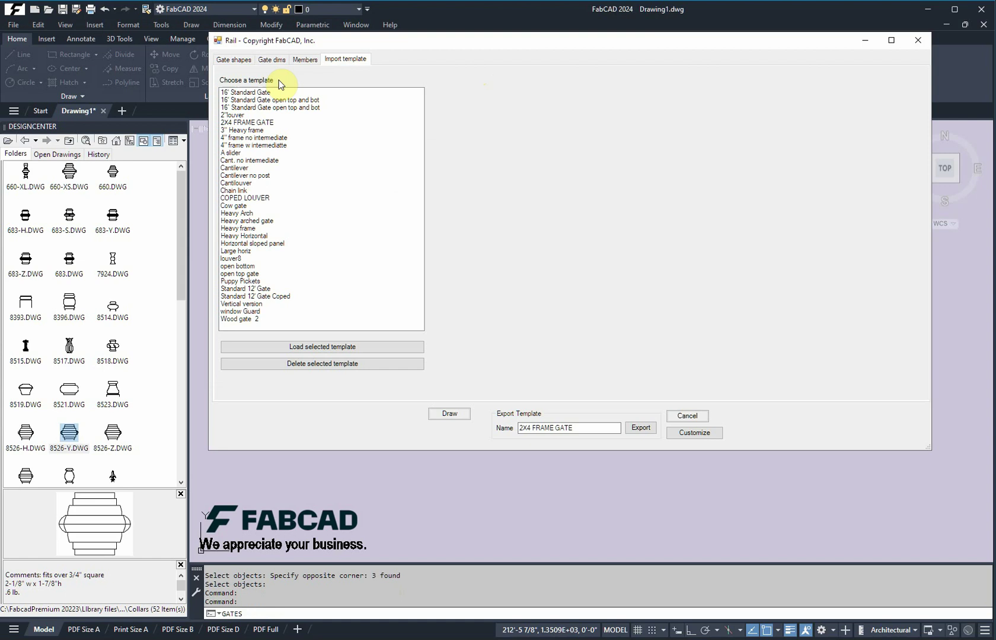
left_click(250, 124)
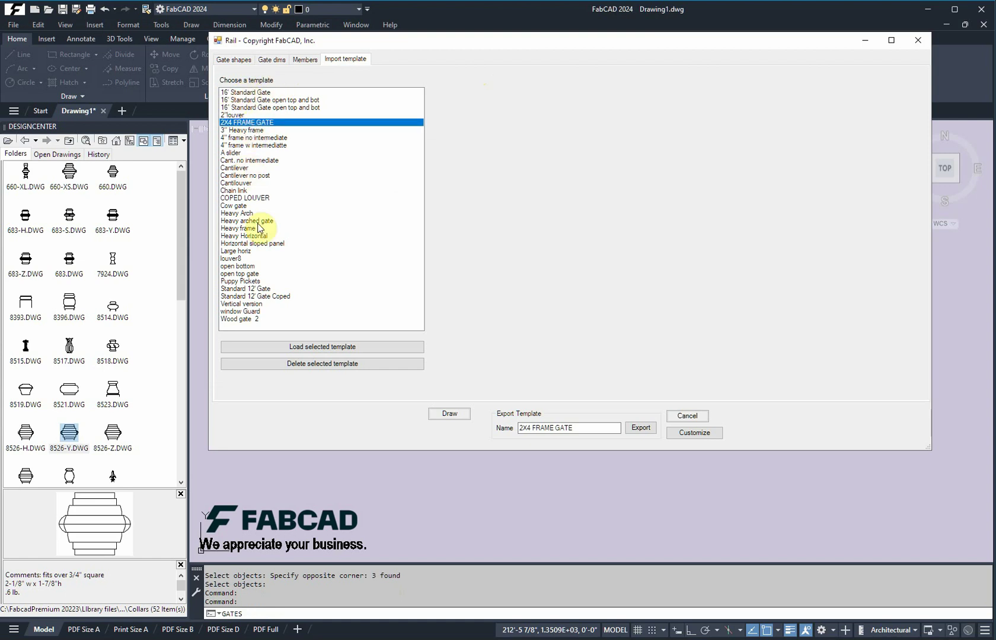
left_click(354, 347)
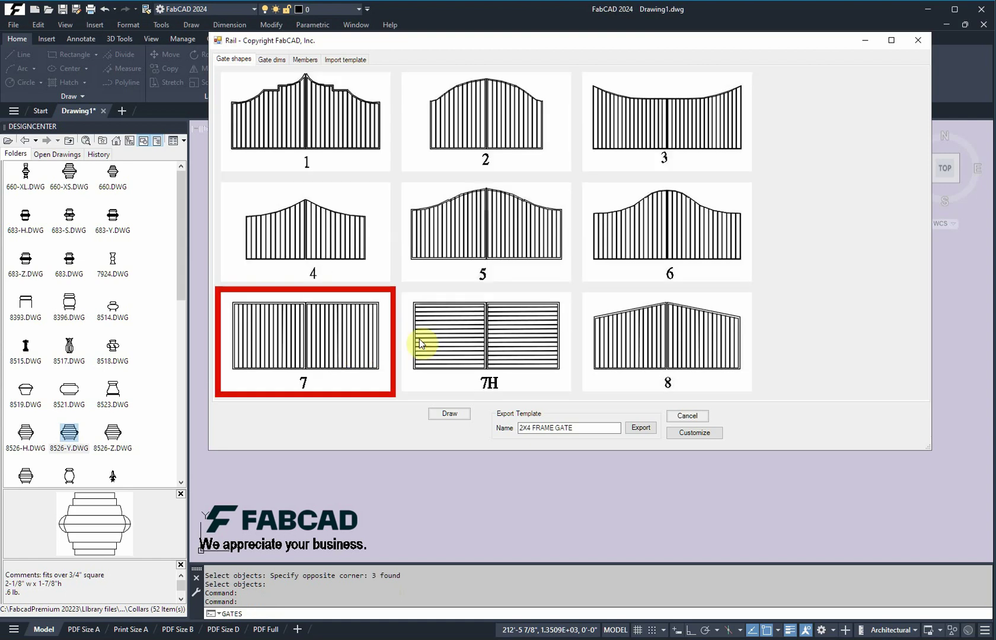
left_click(448, 413)
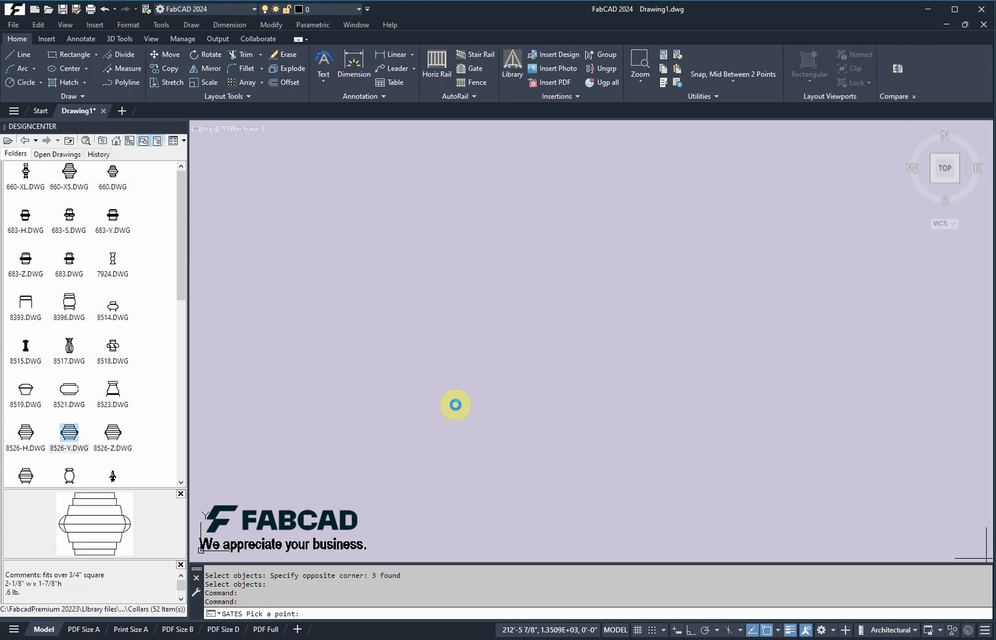
left_click(477, 333)
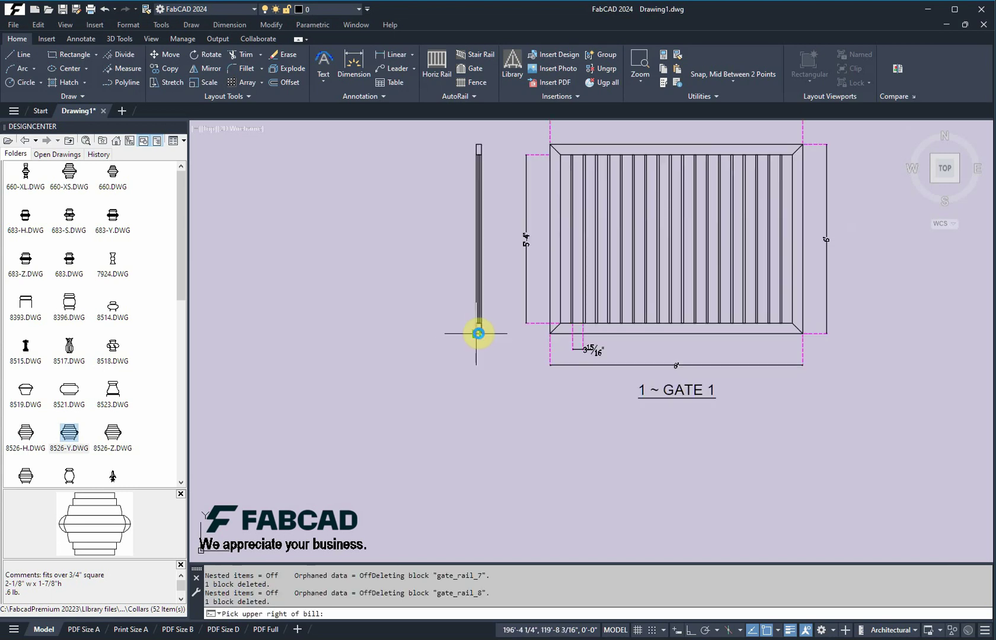
Erase the gate's top 8' width dimension.
scroll(738, 334, "up", 5)
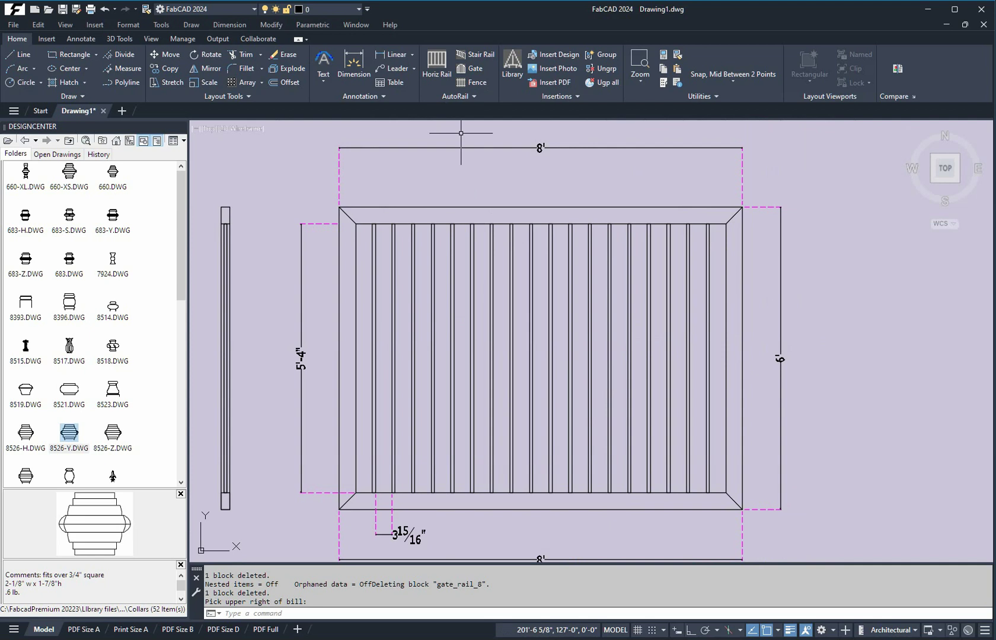
left_click(283, 54)
left_click(786, 171)
left_click(619, 122)
key("Return")
Draw an 18-inch line up from the gate's top midpoint.
left_click(19, 54)
left_click(538, 201)
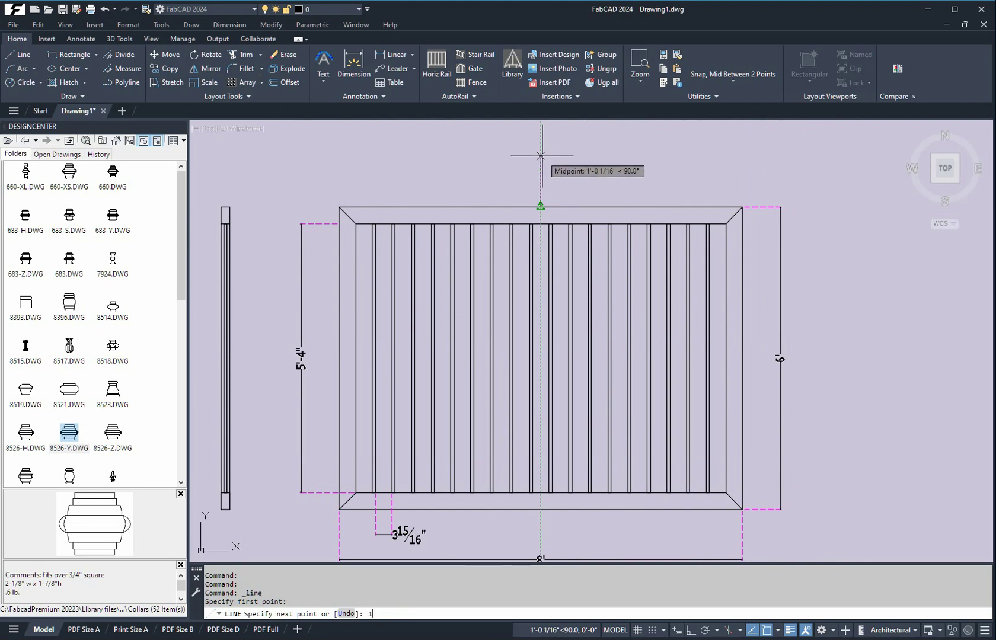
type("18")
key("Return")
Draw a three-point arc from the top-left corner through the line's top to the top-right corner.
key("Return")
middle_click_drag(510, 181, 502, 219)
left_click(244, 63)
left_click(22, 68)
left_click(342, 243)
left_click(545, 170)
left_click(745, 245)
key("Return")
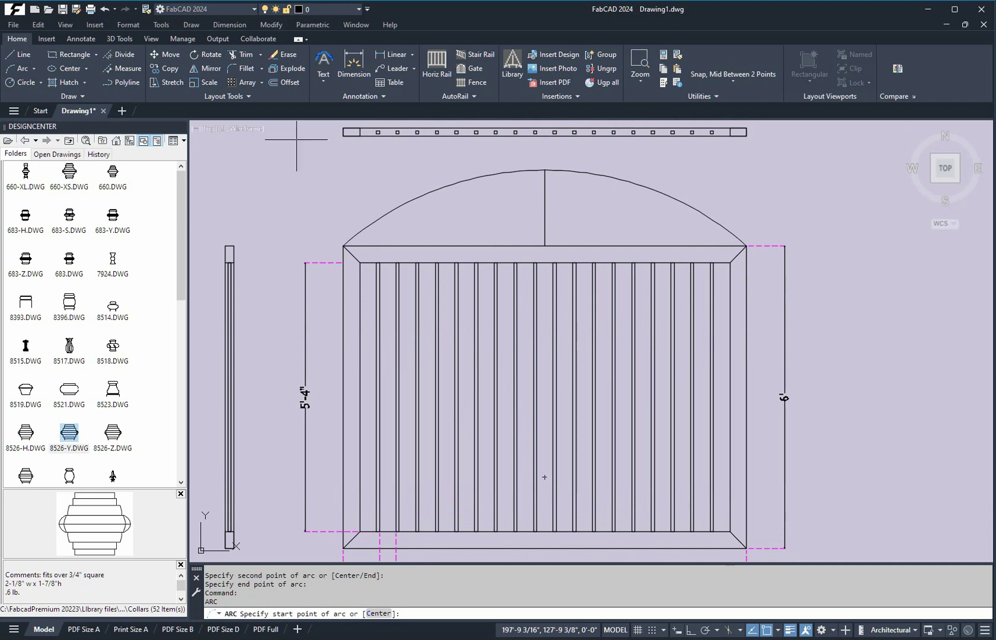
Extend the rightmost and then all remaining pickets up to the arch with Rextend.
left_click(475, 98)
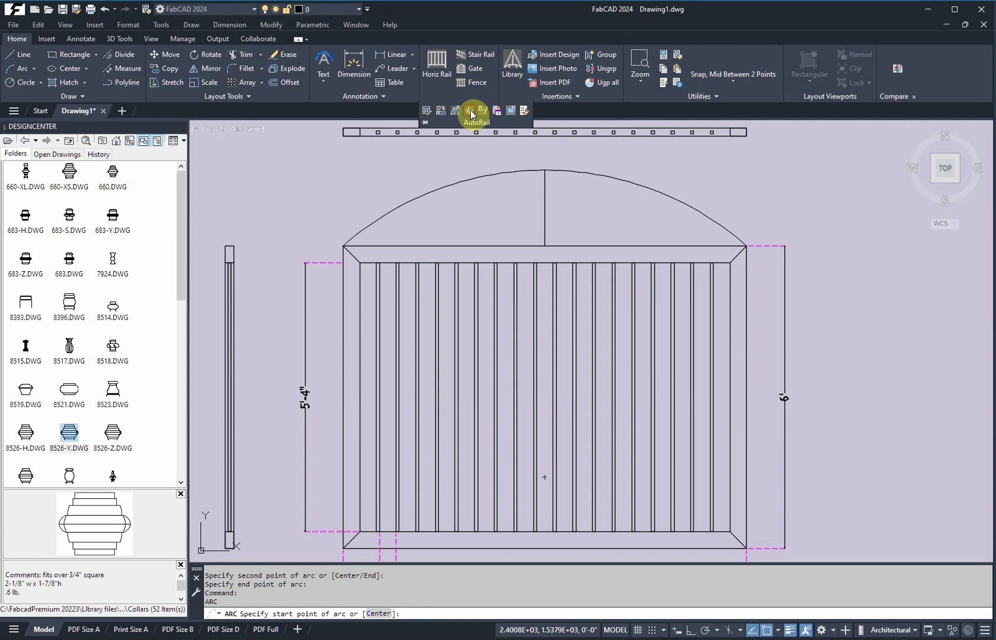
left_click(471, 114)
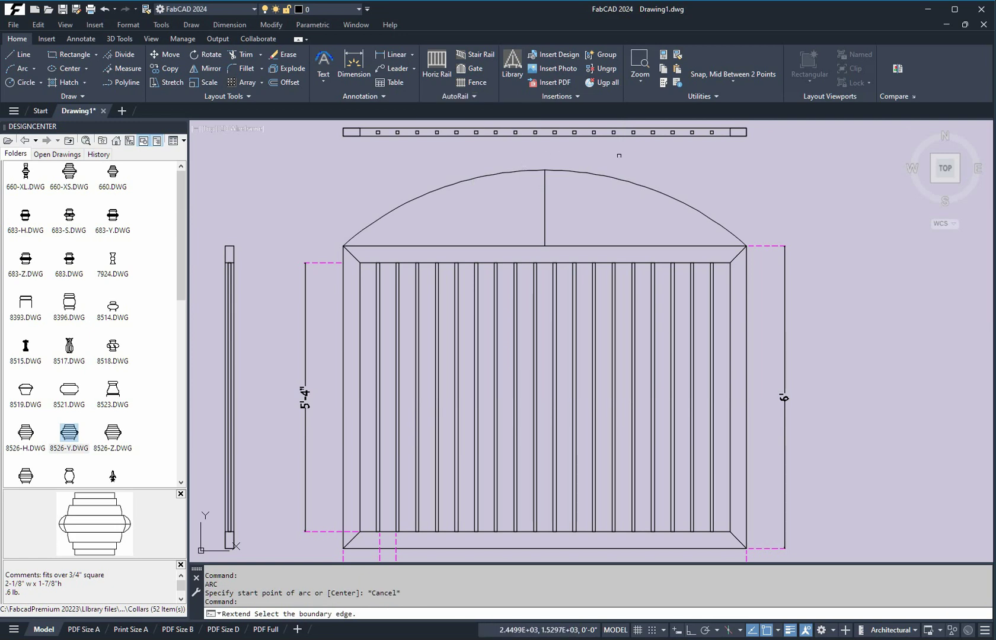
left_click(609, 174)
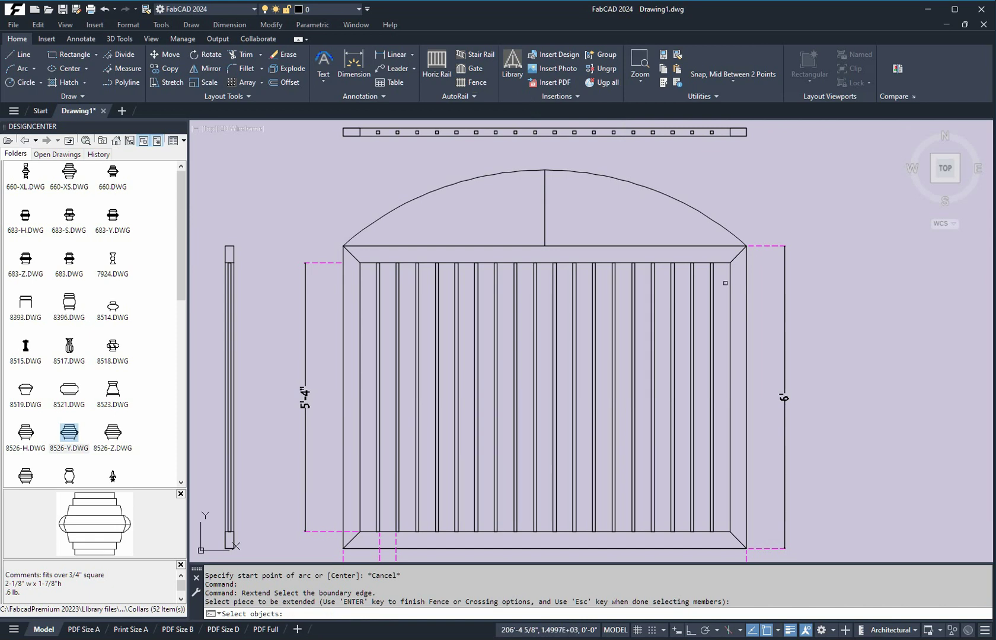
left_click(712, 286)
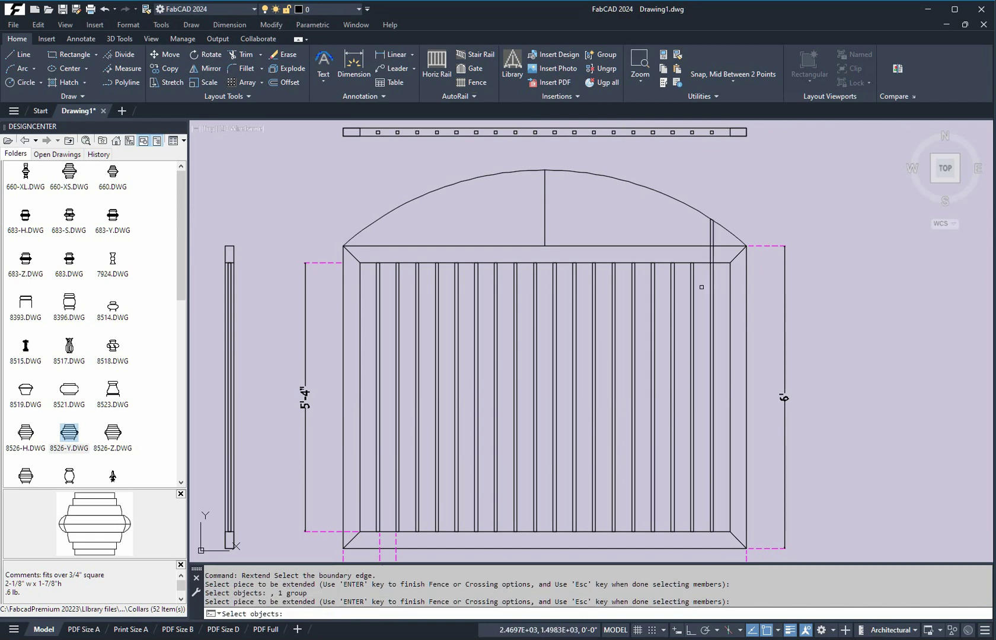
left_click(701, 287)
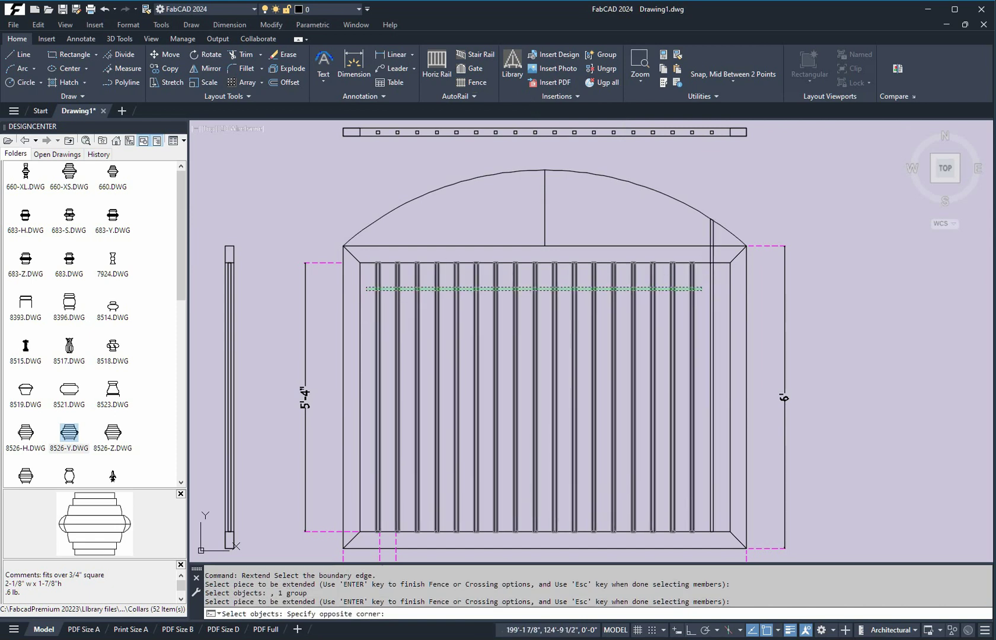
left_click(367, 289)
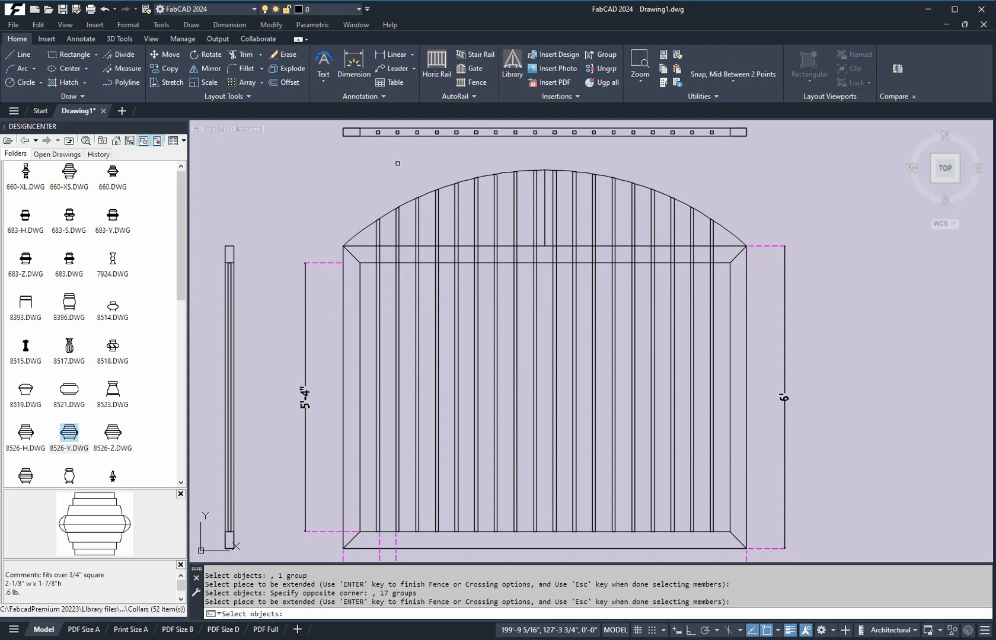
left_click(285, 54)
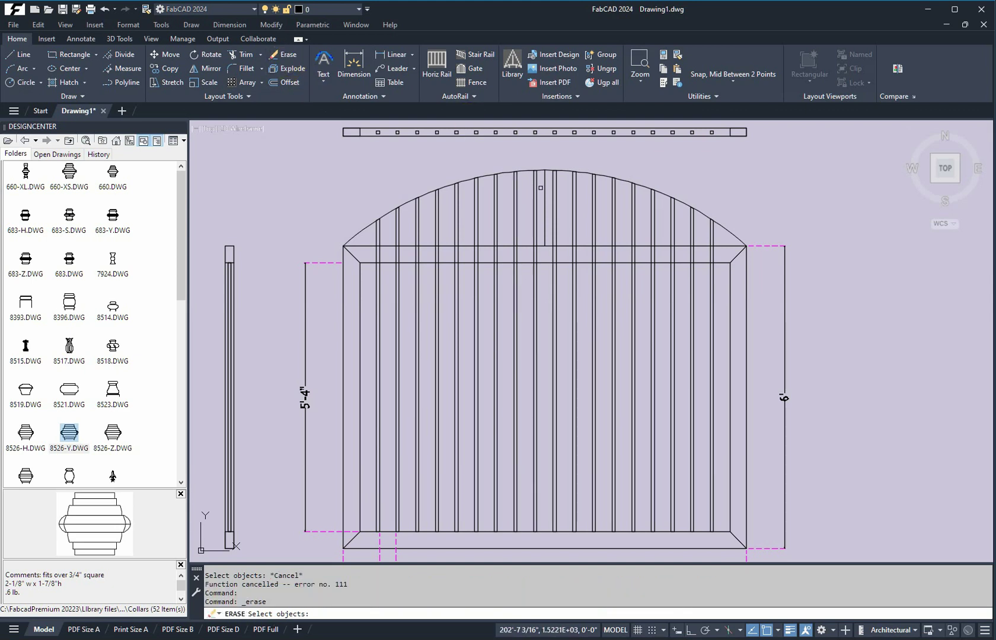
Erase the 18-inch centre guide line and the arch arc.
left_click(543, 189)
left_click(566, 170)
key("Return")
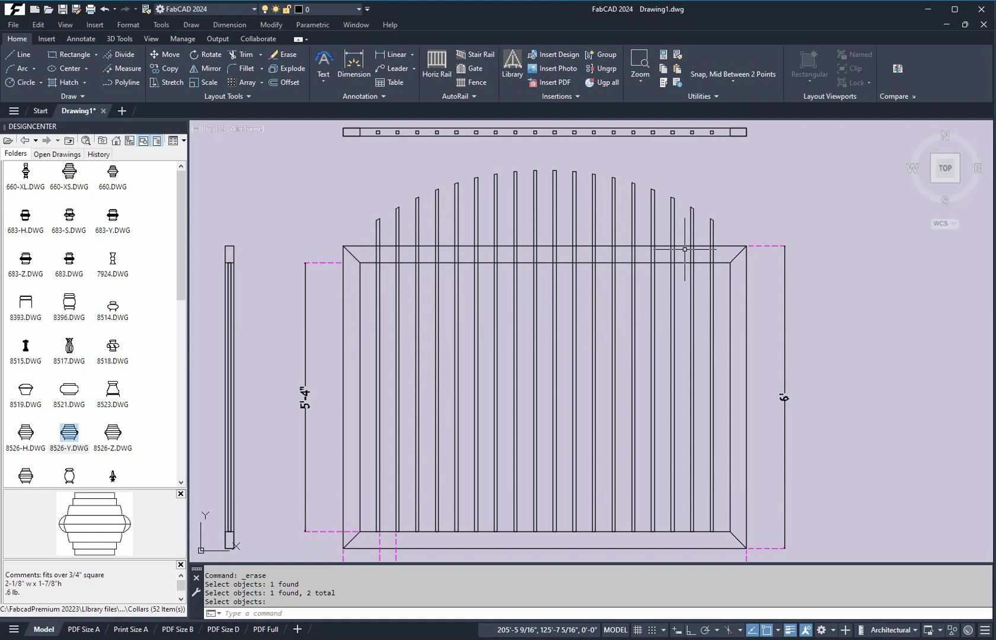
left_click(468, 96)
left_click(484, 113)
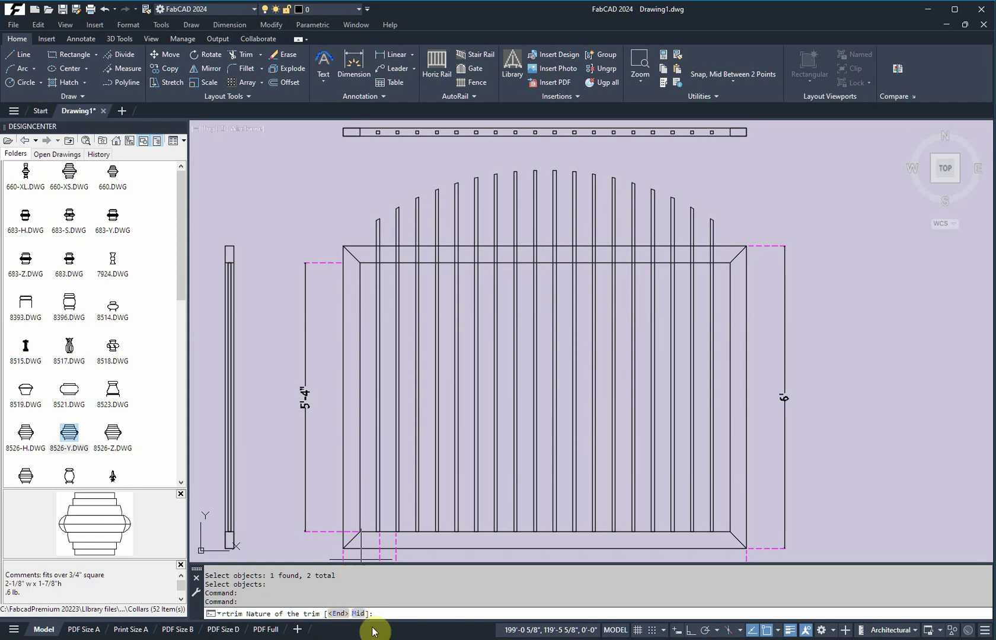
Trim the pickets between the top rail's two edges using rtrim's Mid option.
left_click(357, 613)
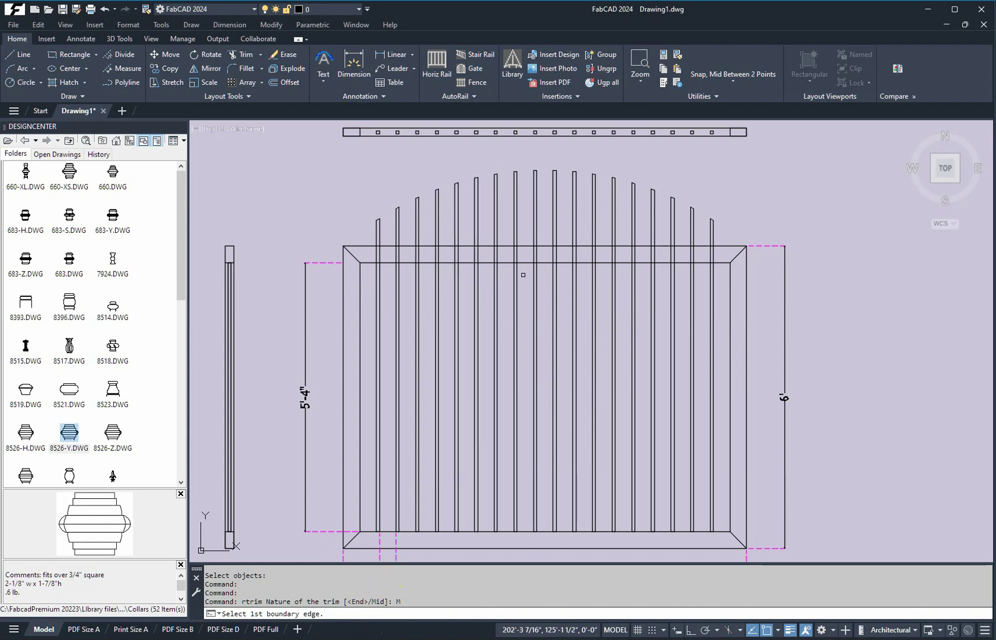
left_click(570, 262)
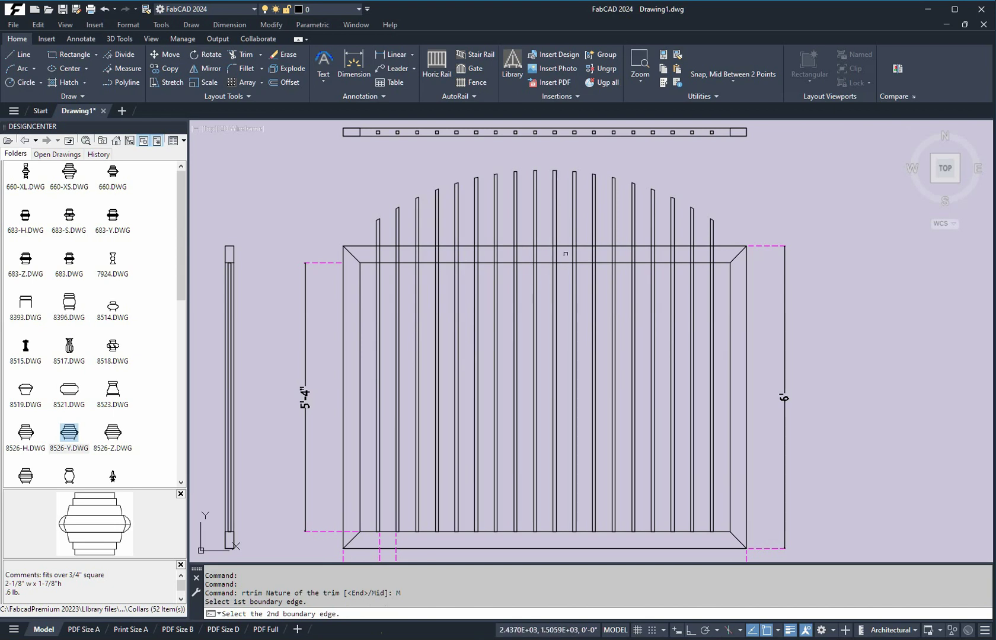
left_click(567, 247)
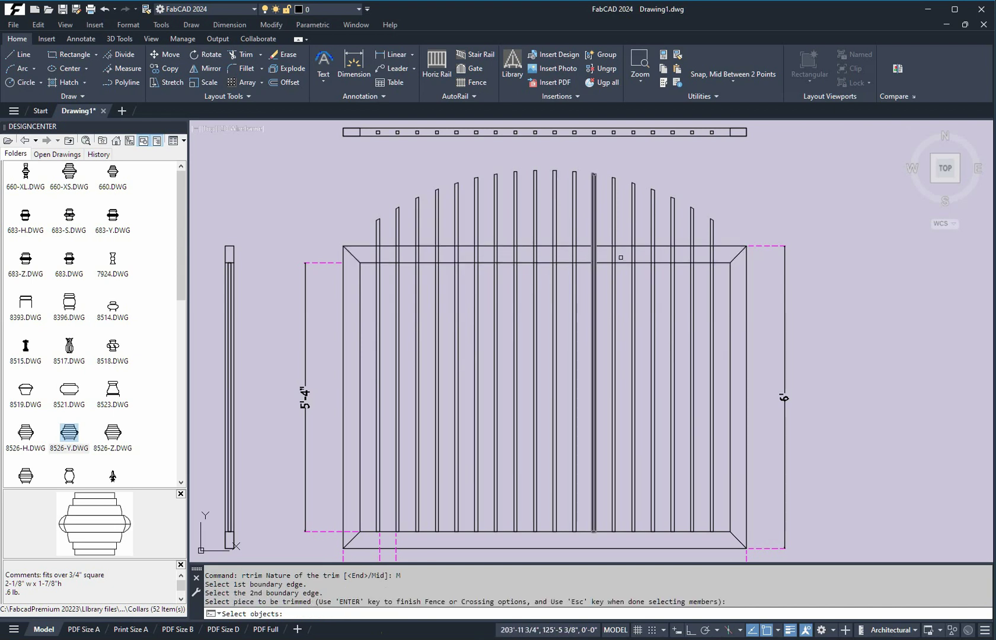
left_click(724, 254)
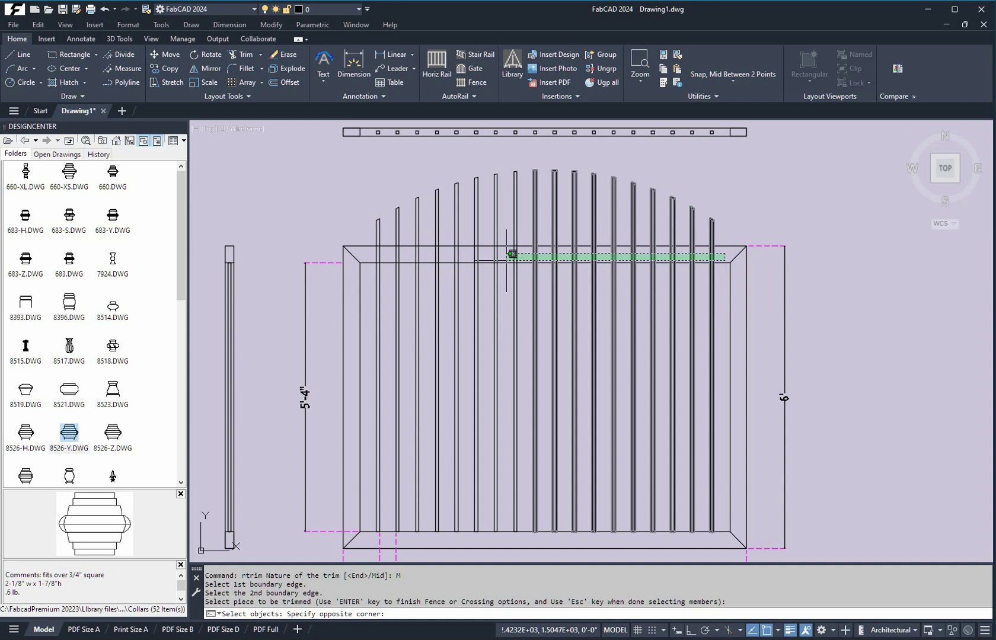
left_click(365, 255)
left_click(388, 254)
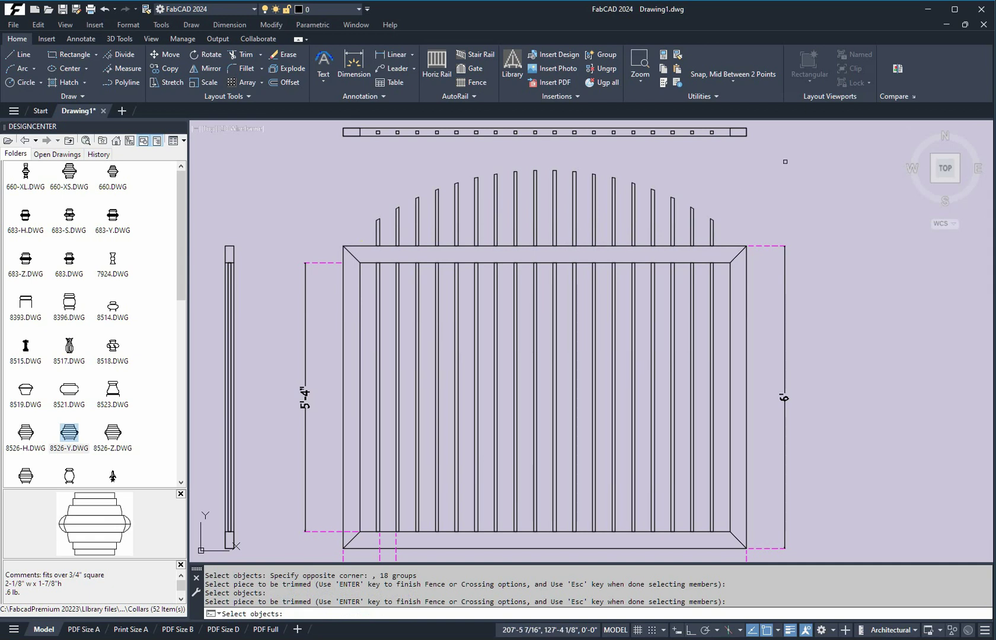
key("Escape")
scroll(794, 196, "down", 2)
Regenerate the detailed GATE 1 cut list listing every picket length with the AutoRail BOM tool.
scroll(795, 210, "down", 2)
left_click(795, 209)
left_click(471, 96)
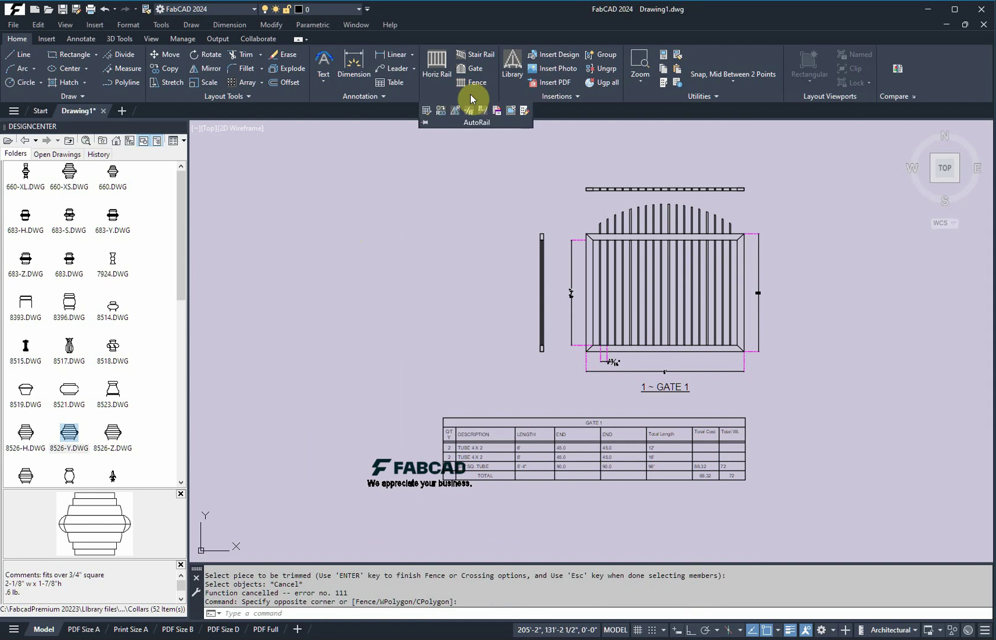
left_click(426, 113)
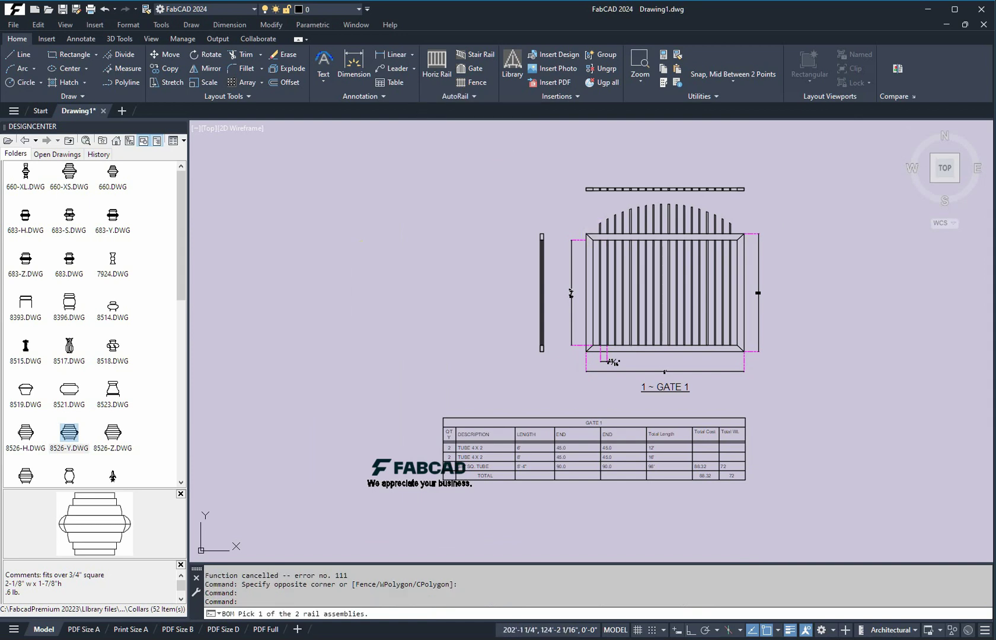
left_click(651, 262)
left_click(615, 326)
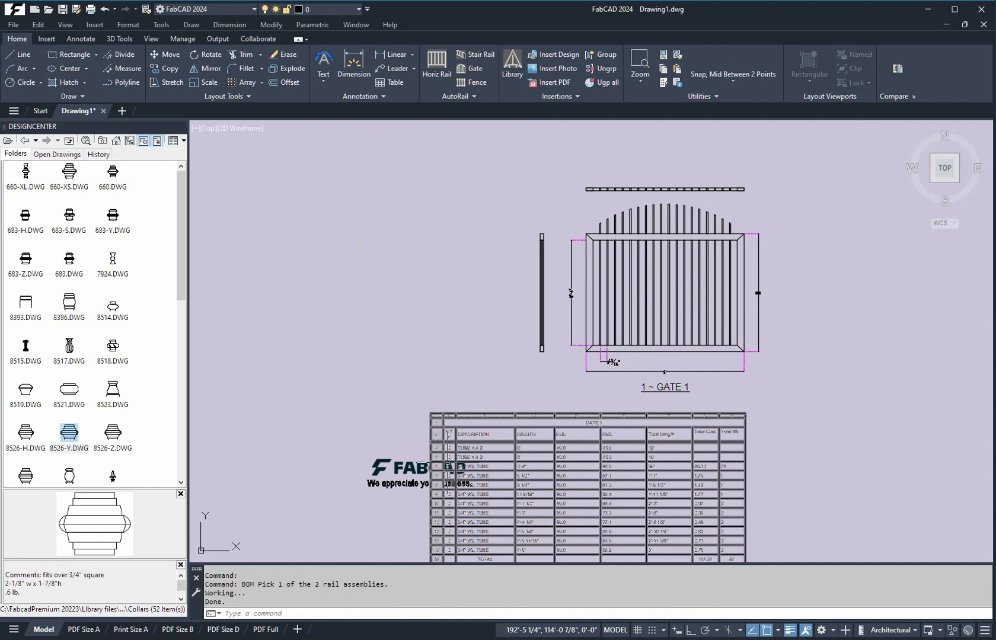
Move the GATE 1 cut-list table below the gate drawing, bringing its TOTAL row into view.
left_click(163, 55)
left_click(456, 466)
key("Return")
left_click(694, 419)
left_click(764, 401)
scroll(651, 457, "down", 2)
scroll(652, 456, "up", 6)
scroll(643, 421, "up", 2)
scroll(637, 421, "down", 5)
scroll(547, 451, "up", 2)
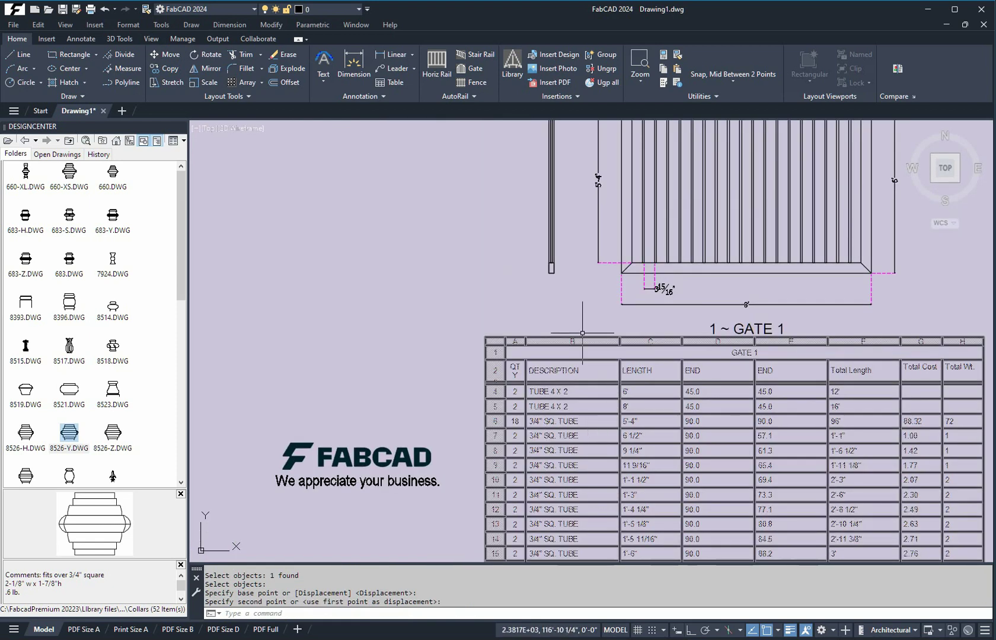
middle_click_drag(484, 333, 489, 280)
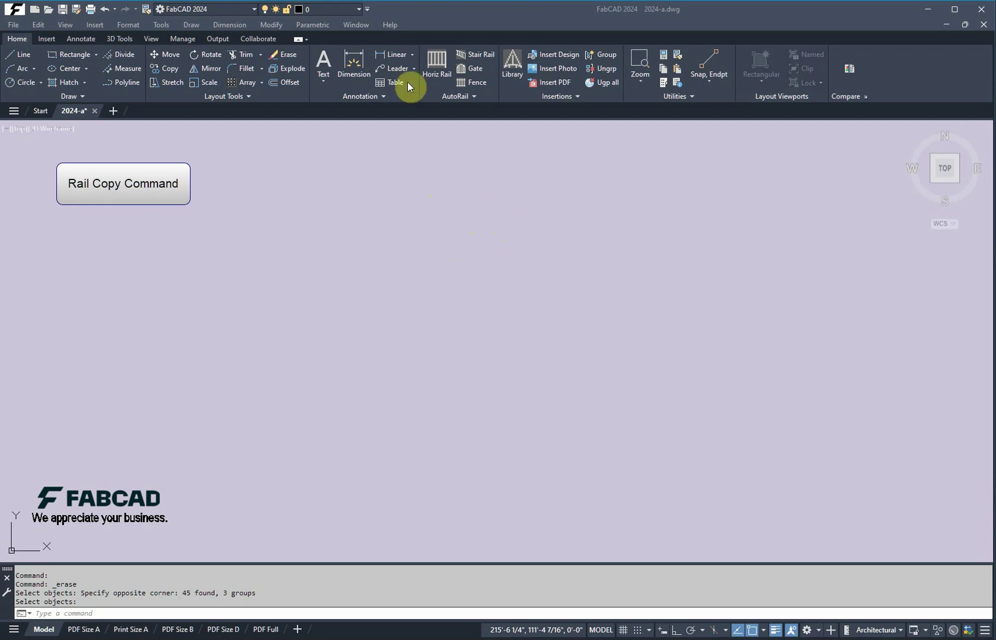
Load the saved double picket array template (22' long, 42 high) from Horiz Rail and start drawing it.
left_click(436, 67)
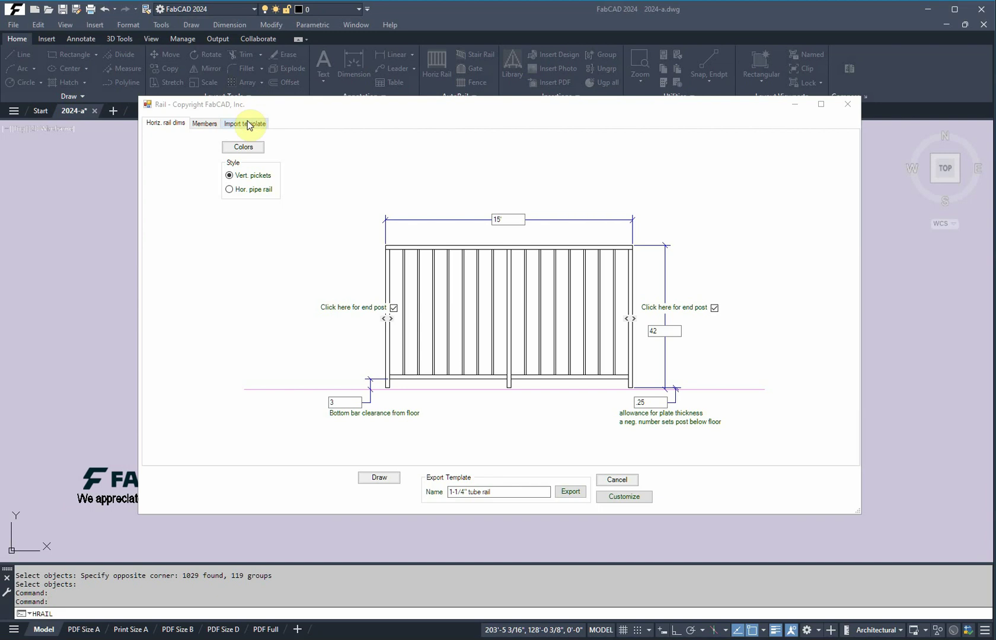
left_click(253, 123)
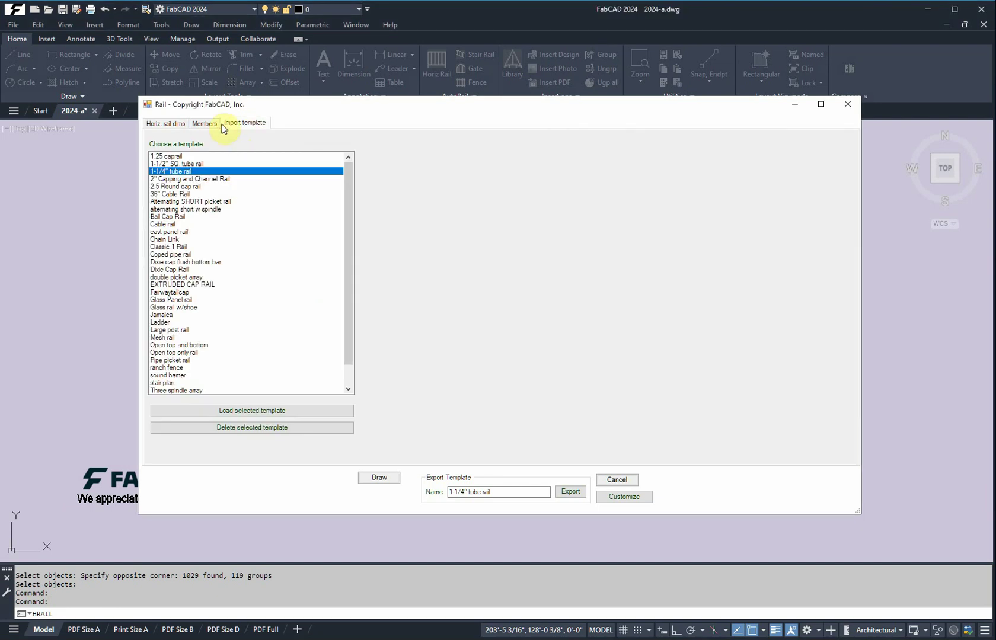
left_click(187, 277)
left_click(263, 410)
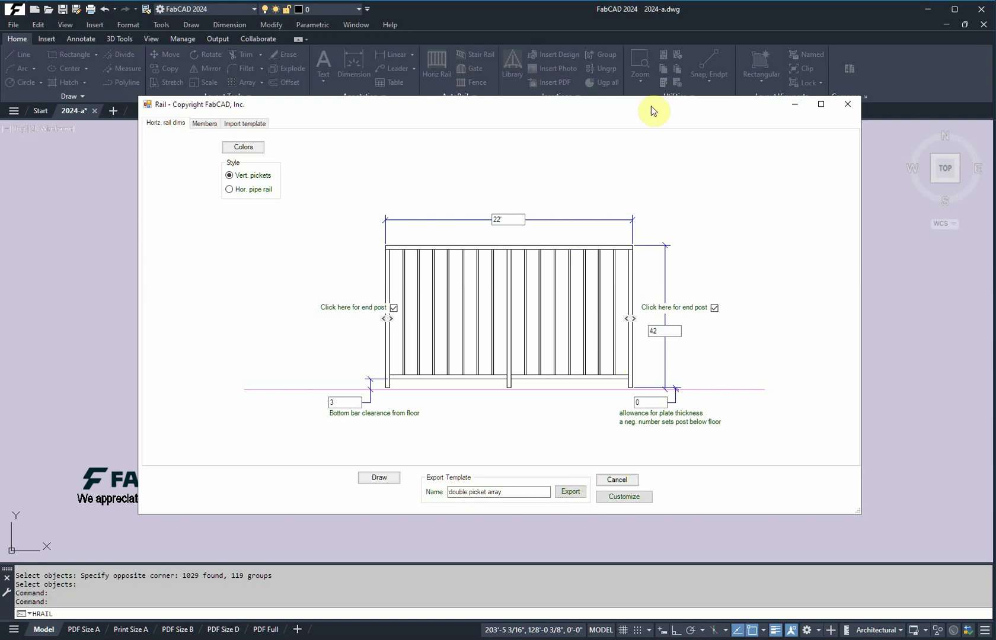
left_click(380, 478)
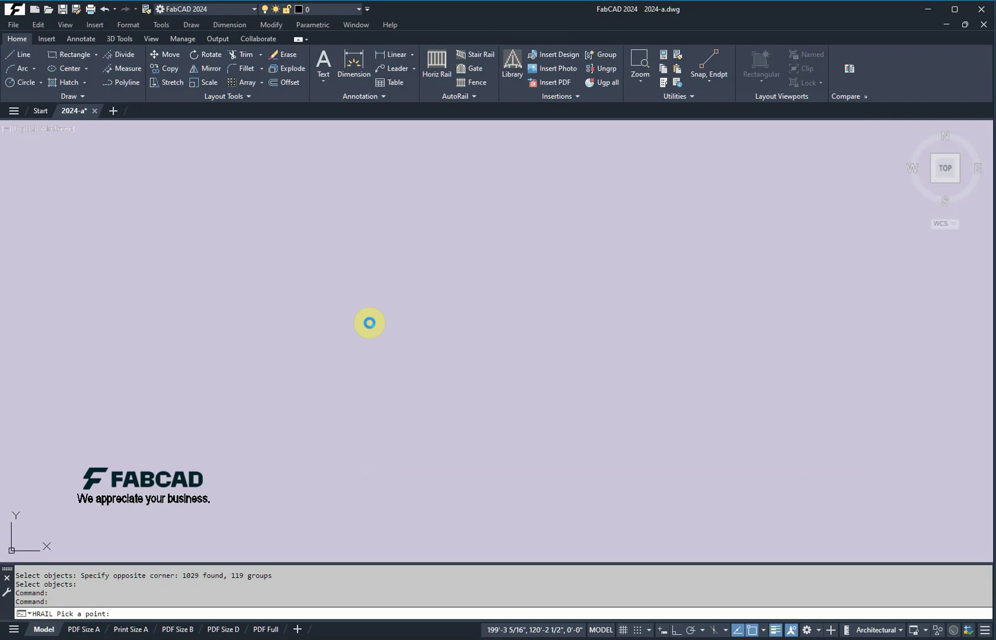
Insert the 22' double picket rail in the empty drawing and set its RAIL 1 bill table beneath it.
left_click(369, 322)
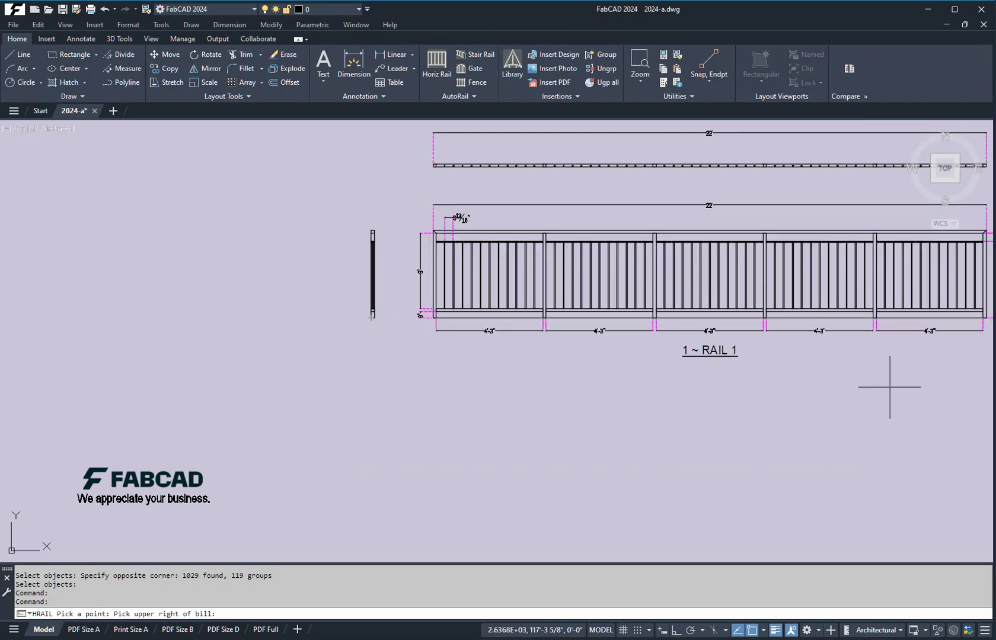
left_click(928, 372)
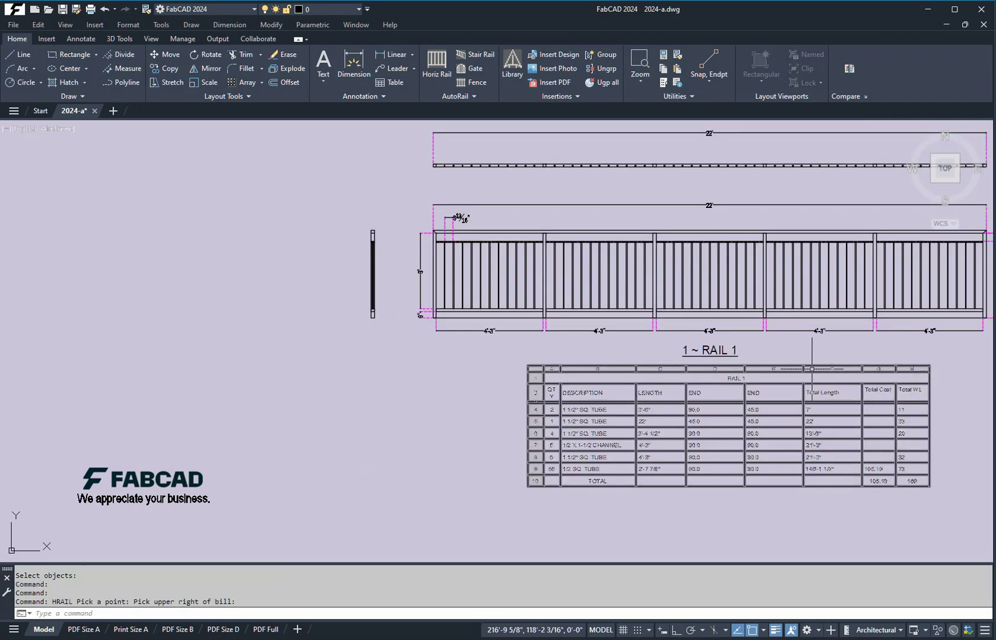
scroll(797, 359, "up", 3)
scroll(795, 356, "down", 5)
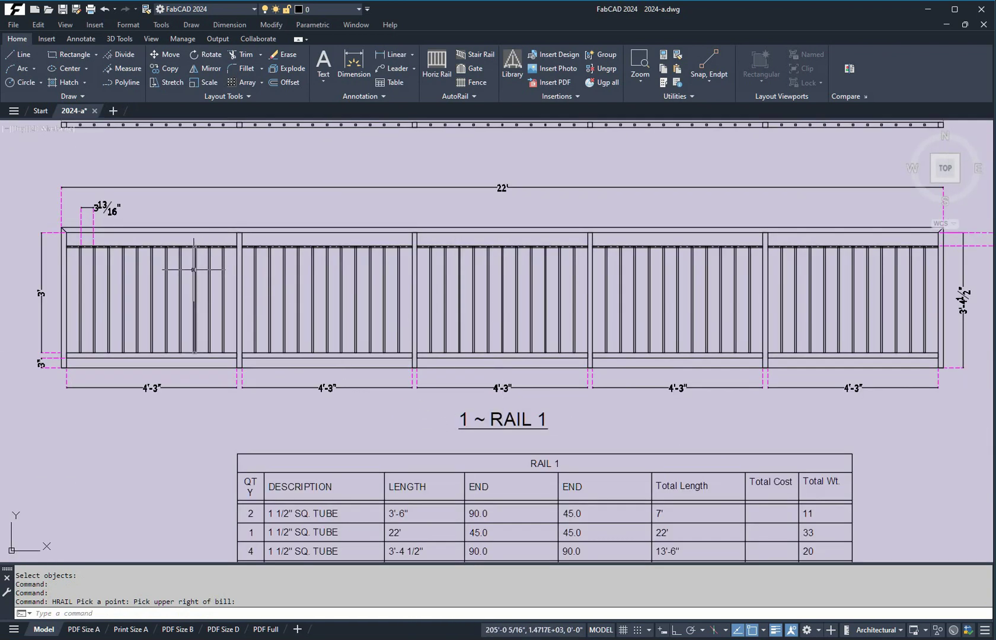
middle_click_drag(195, 268, 370, 270)
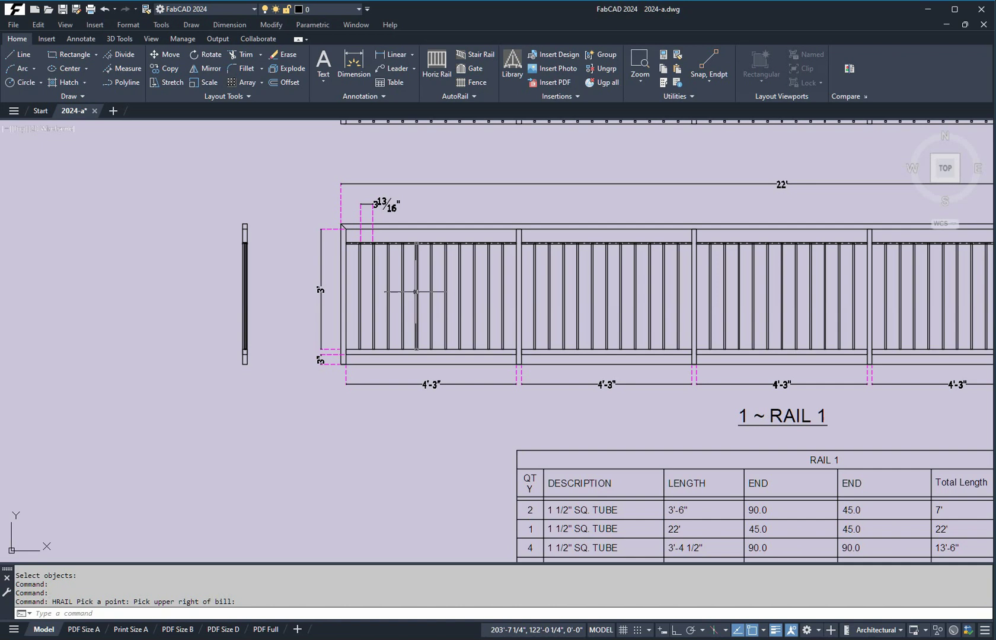
scroll(372, 285, "up", 2)
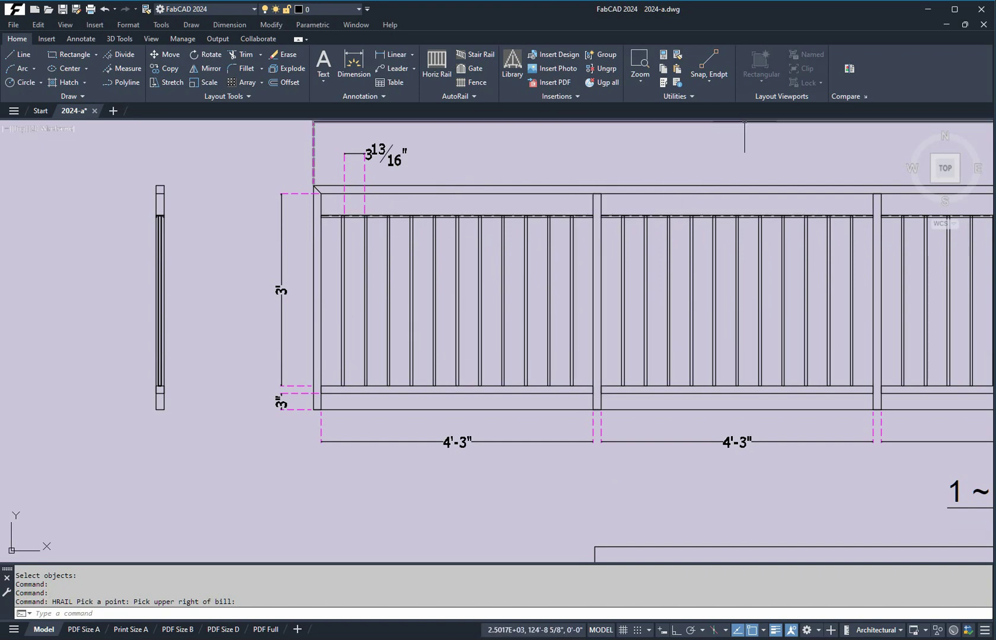
Extend three balusters up to the top rail boundary with Rextend.
left_click(474, 101)
left_click(470, 111)
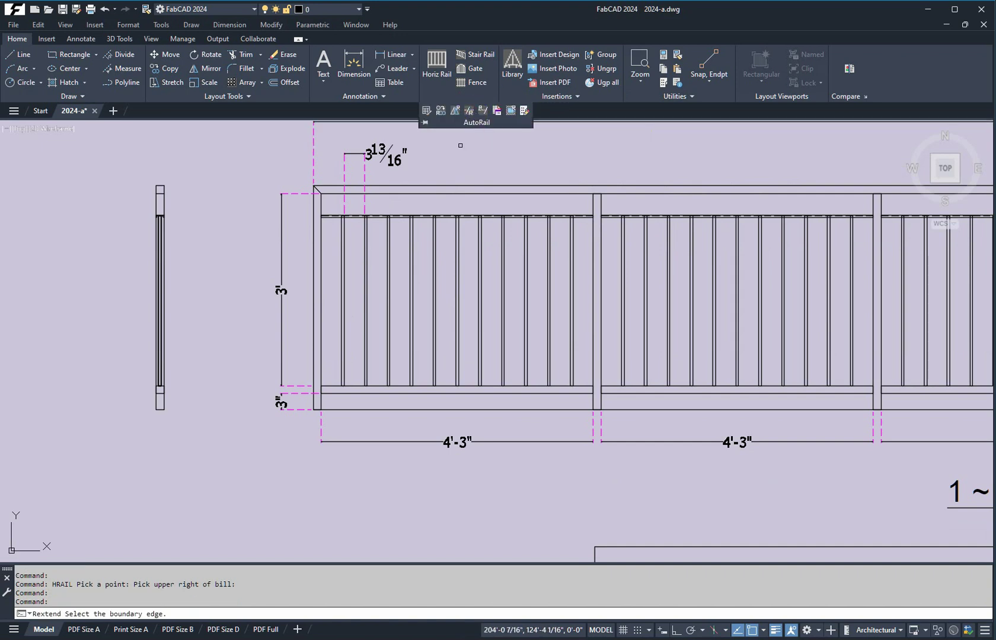
left_click(482, 193)
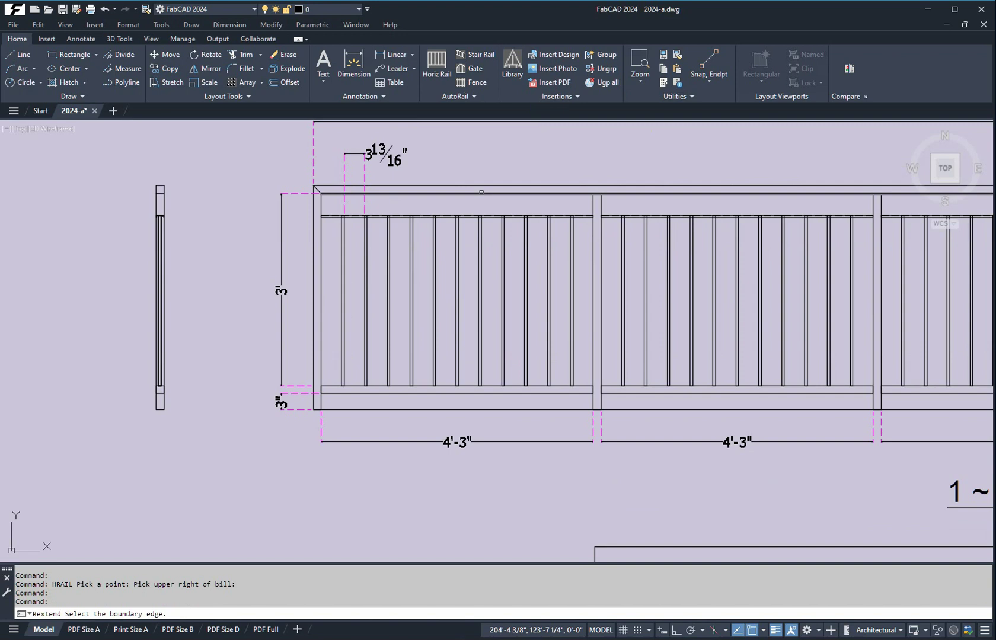
left_click(481, 192)
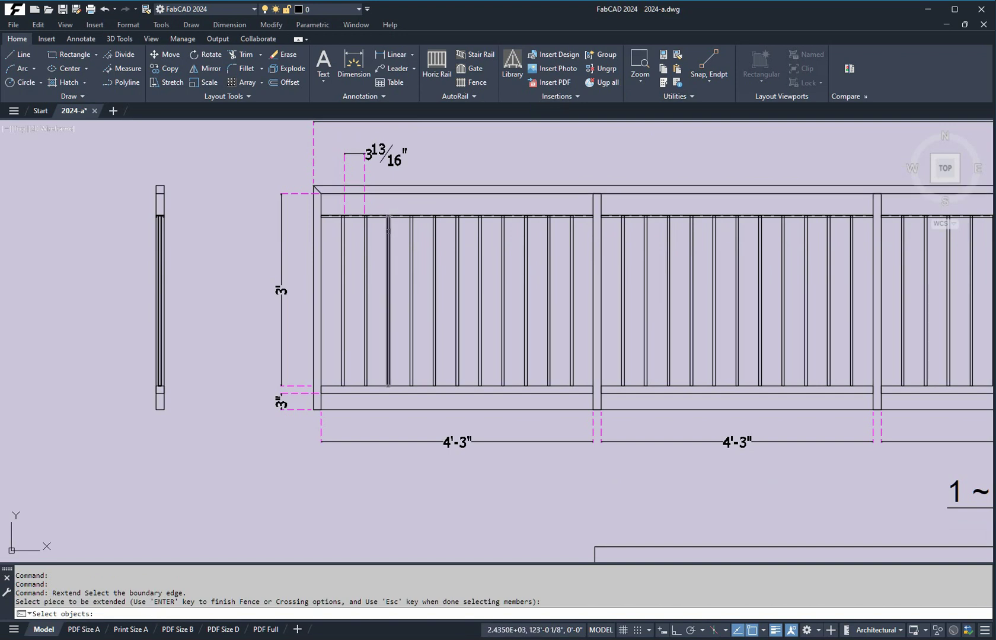
left_click(389, 231)
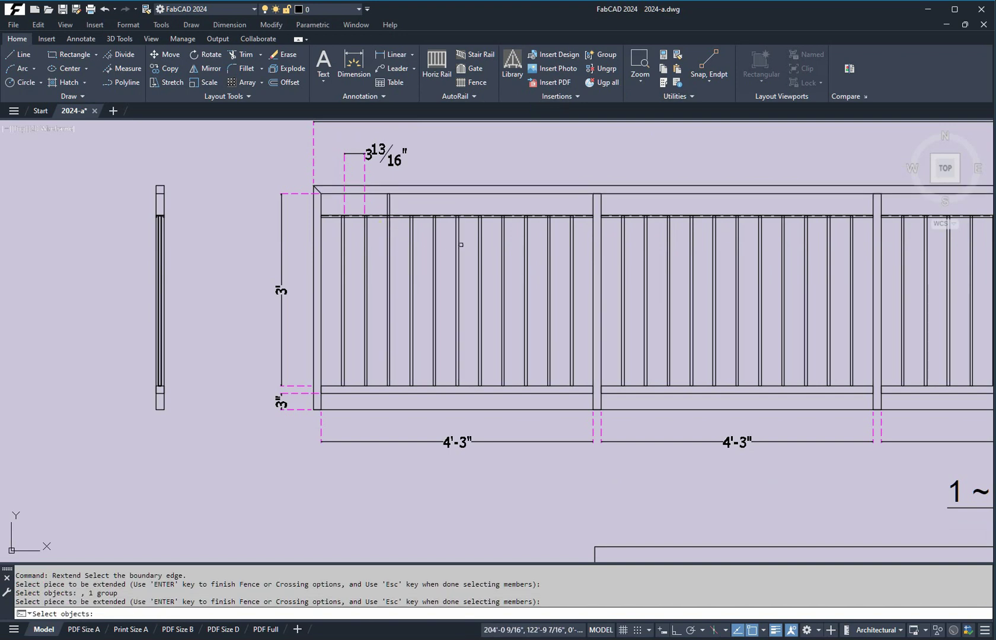
left_click(458, 244)
left_click(523, 248)
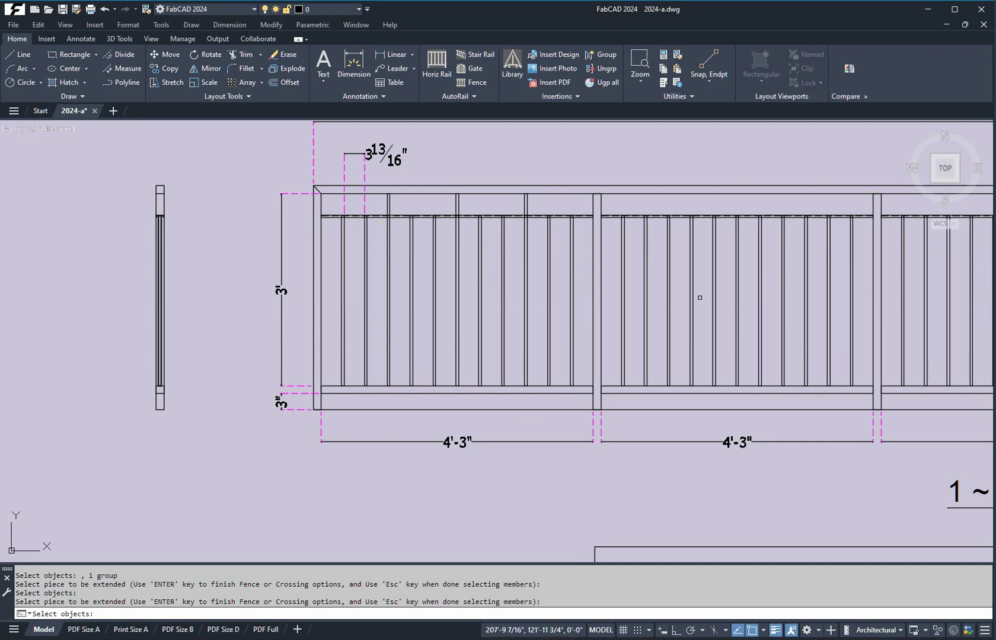
key("Escape")
scroll(629, 279, "down", 2)
scroll(629, 280, "down", 2)
left_click(621, 267)
middle_click_drag(623, 263, 523, 267)
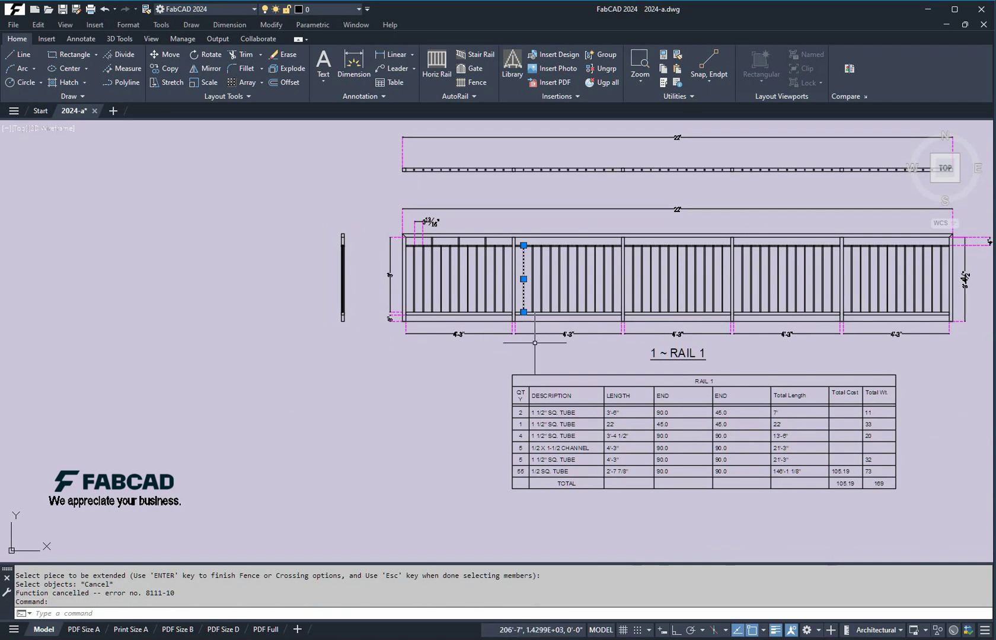
Erase the pickets from the four right-hand rail panels with a crossing window.
key("Escape")
key("Escape")
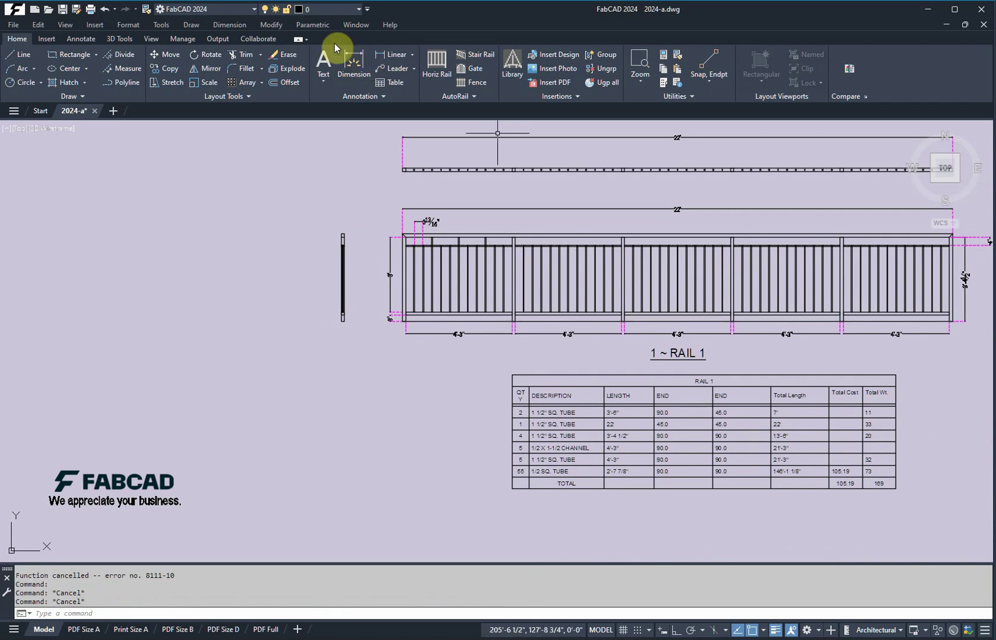
left_click(283, 54)
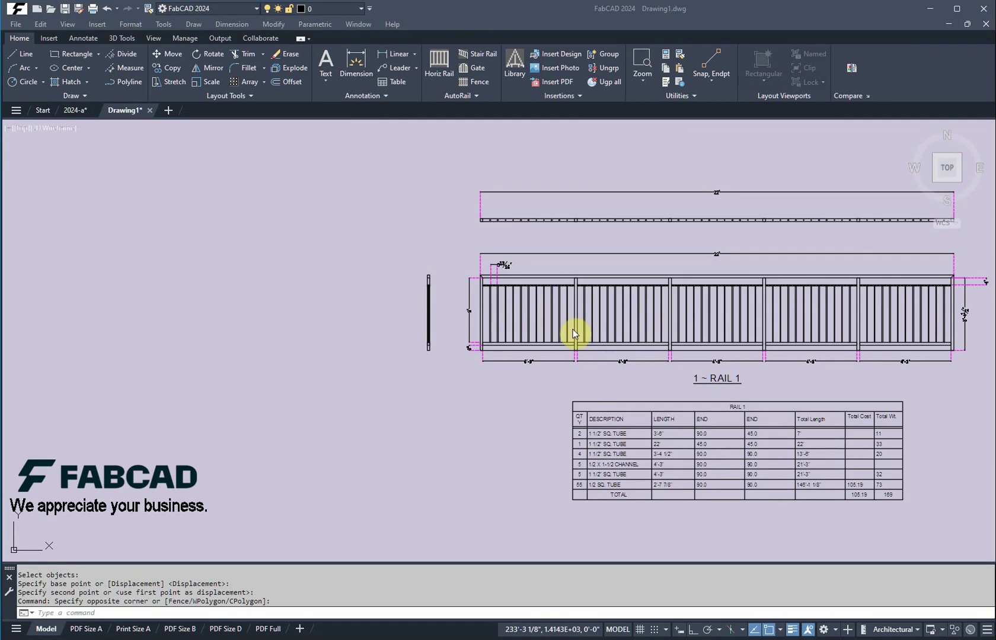
scroll(573, 329, "down", 4)
scroll(574, 329, "up", 6)
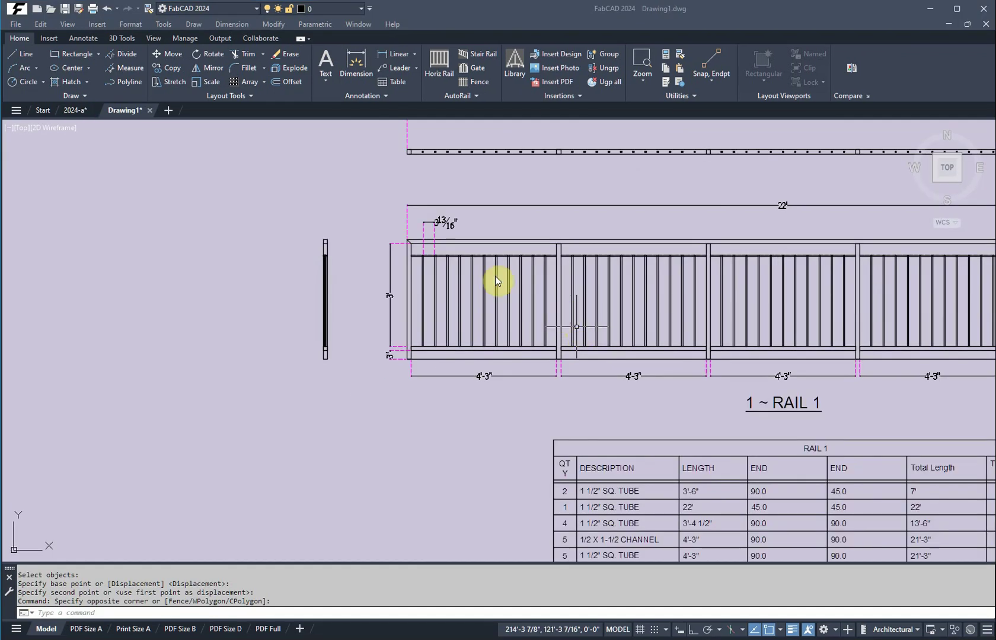
middle_click_drag(500, 282, 308, 262)
left_click(284, 55)
scroll(367, 227, "up", 5)
left_click(372, 225)
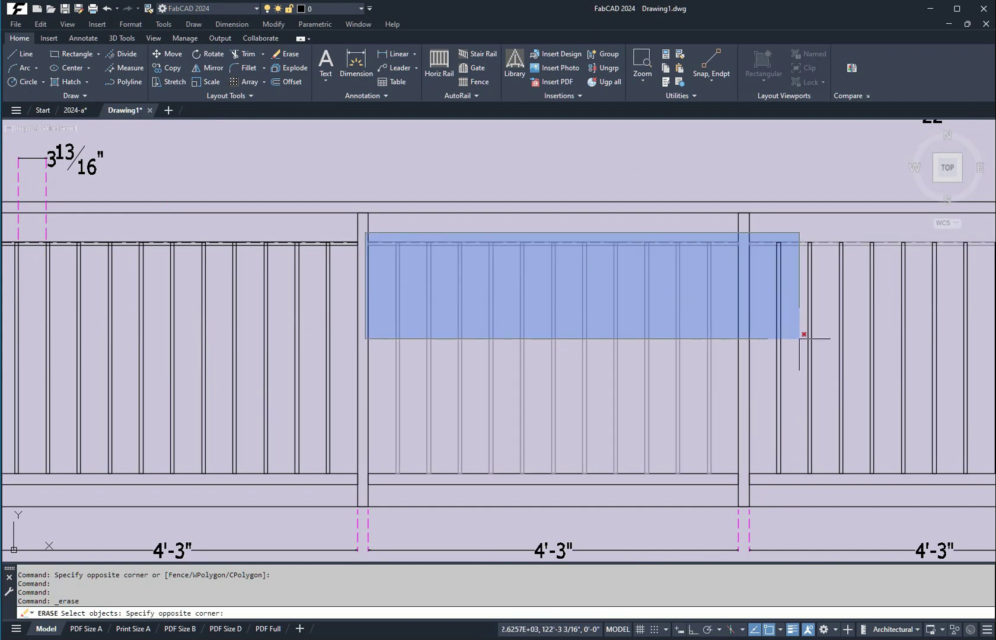
scroll(832, 364, "down", 4)
middle_click_drag(850, 379, 348, 351)
left_click(748, 381)
key("Return")
Erase the 3 13/16" dimension near the first panel.
middle_click_drag(273, 268, 452, 302)
scroll(337, 307, "up", 2)
middle_click_drag(368, 307, 593, 334)
left_click(288, 55)
left_click_drag(476, 299, 423, 285)
key("Return")
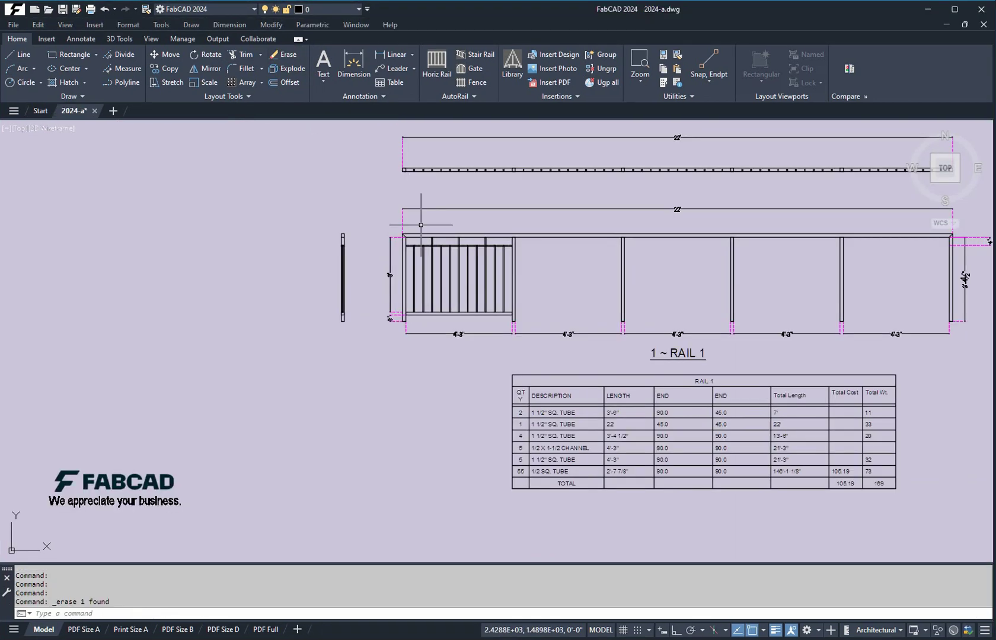
scroll(438, 222, "up", 5)
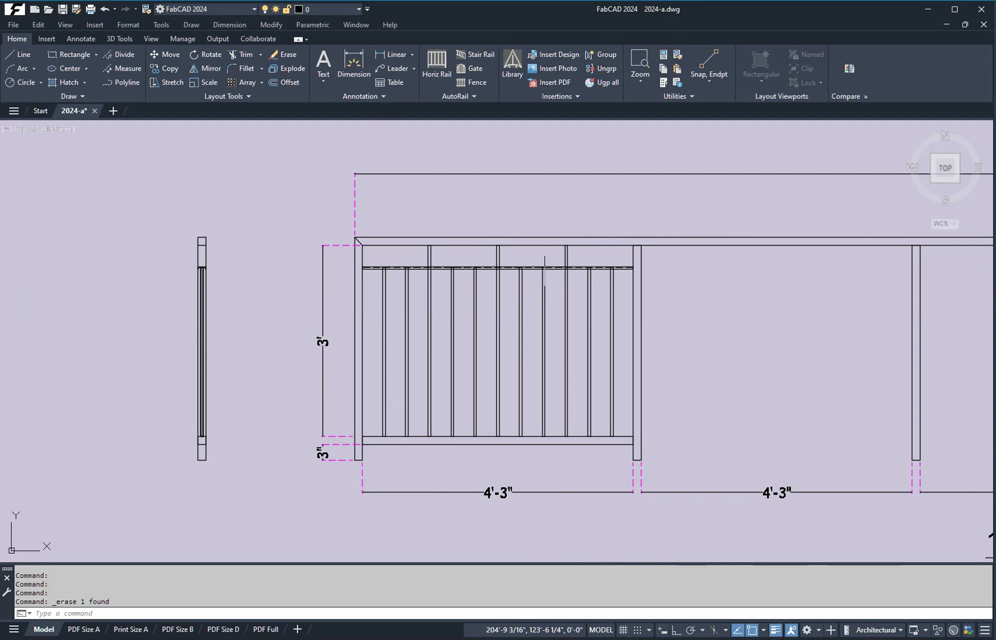
scroll(694, 270, "down", 2)
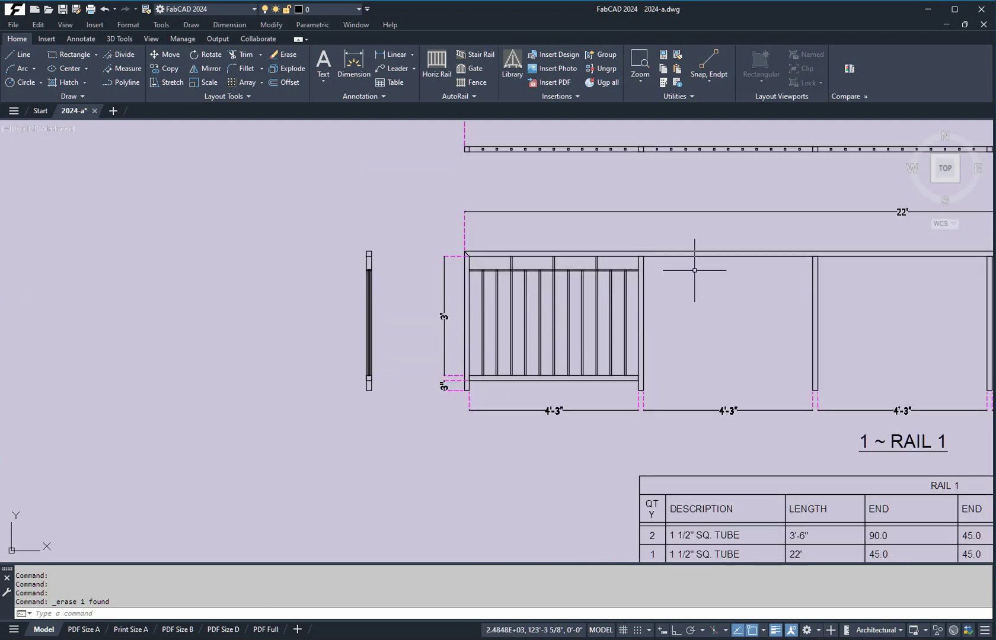
Select the first panel's pickets and channel as pieces to copy, kept in the same assembly.
left_click(470, 96)
left_click(441, 111)
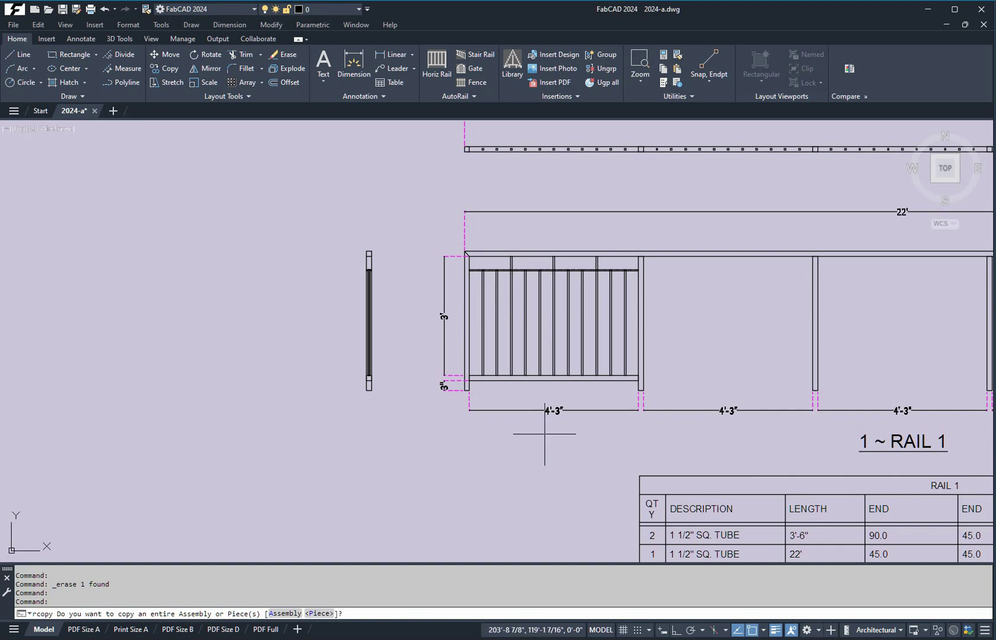
key("Return")
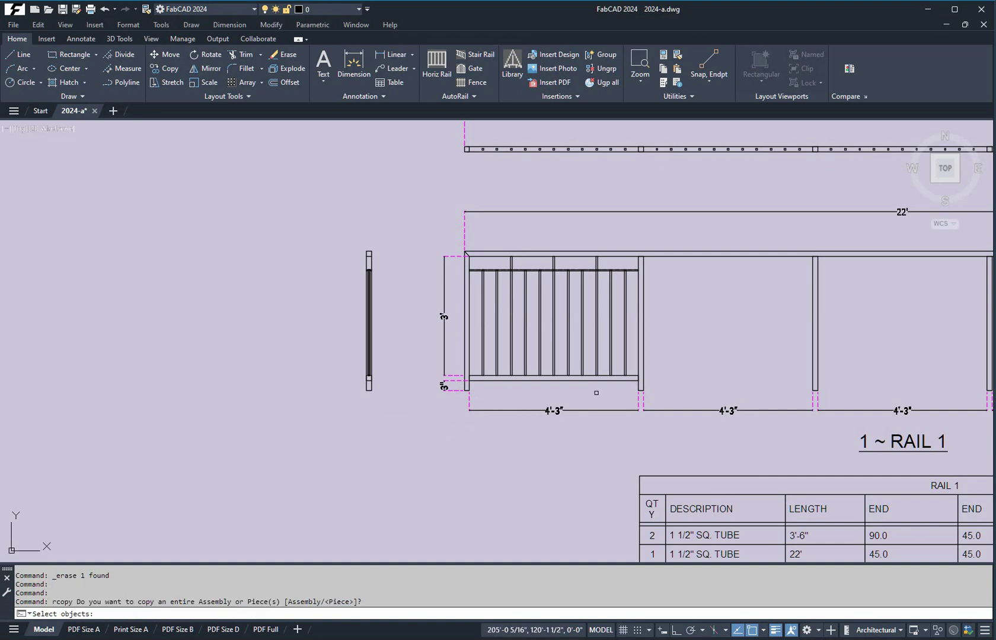
left_click(631, 390)
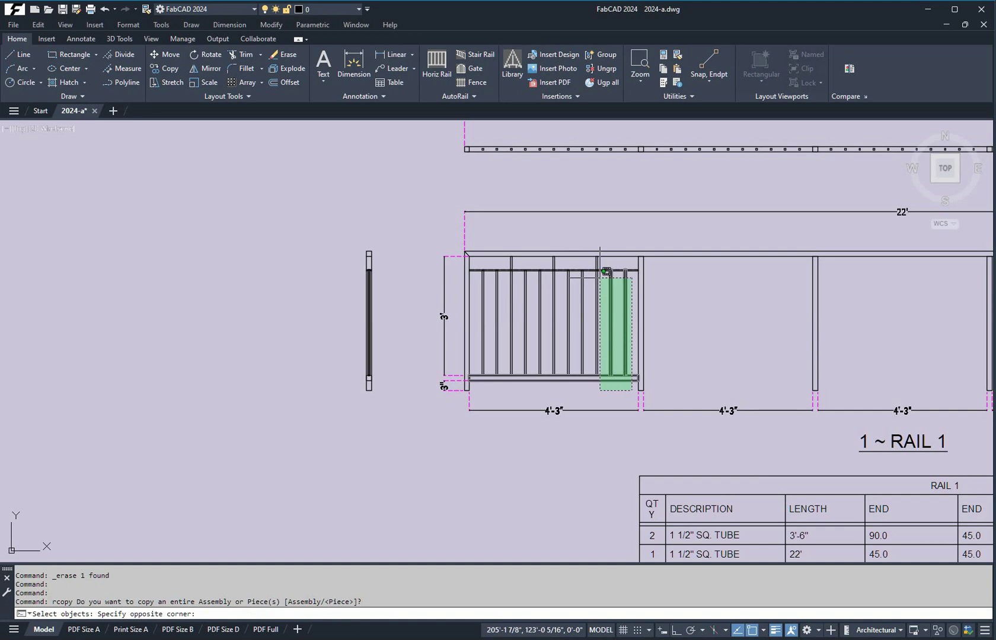
left_click(472, 269)
key("Return")
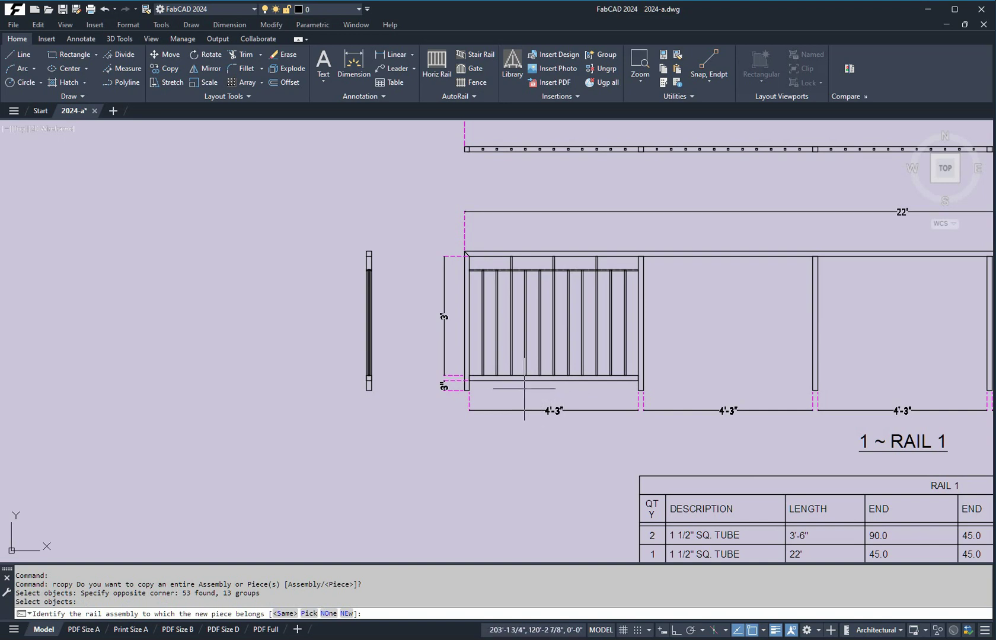
key("Return")
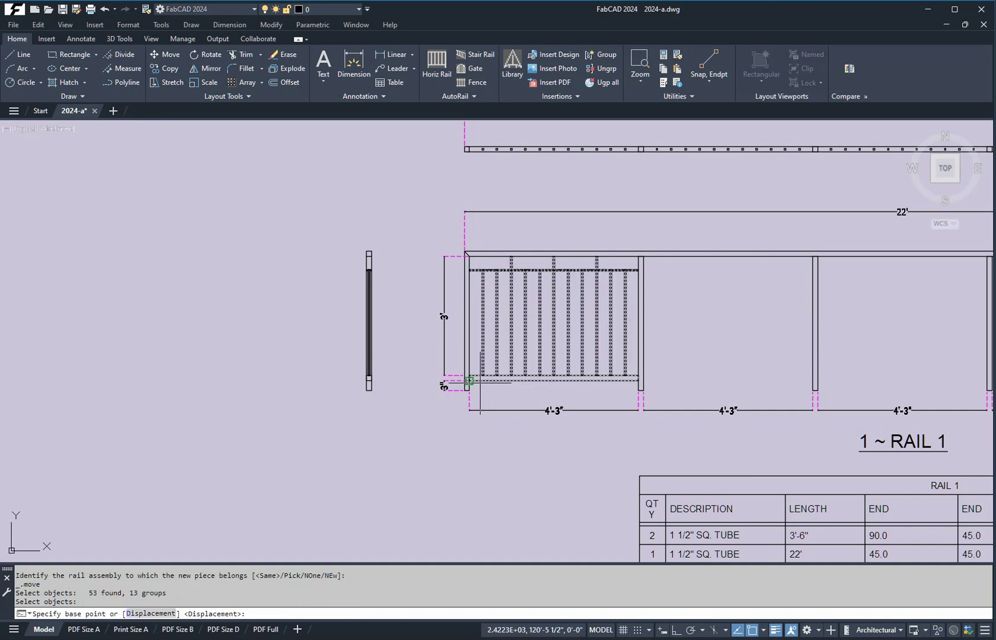
From the panel's lower-corner base point, place picket copies into the remaining empty spans.
scroll(479, 386, "up", 4)
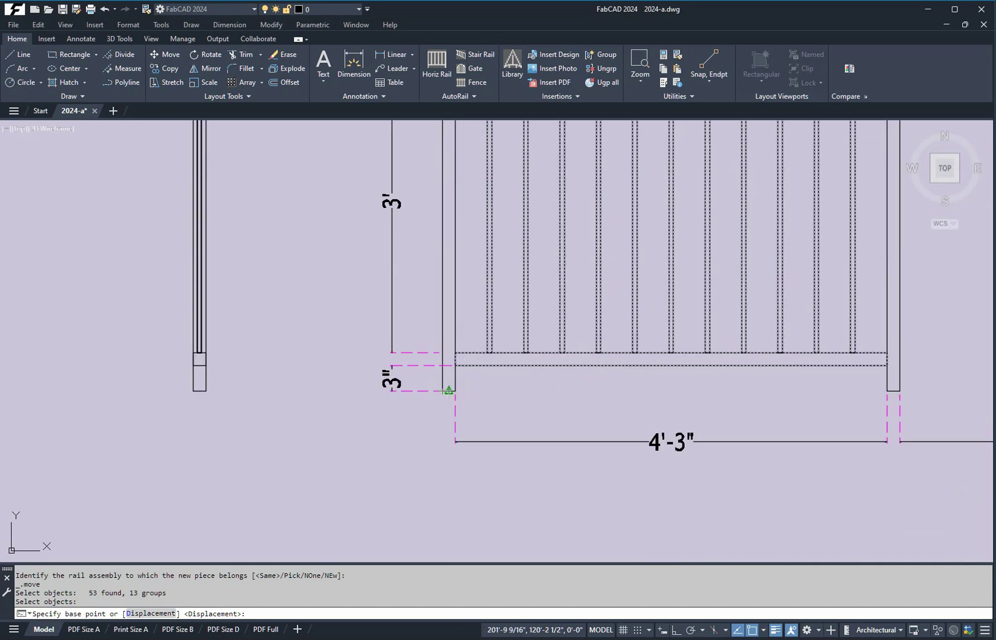
left_click(448, 390)
scroll(644, 382, "down", 4)
scroll(779, 385, "up", 5)
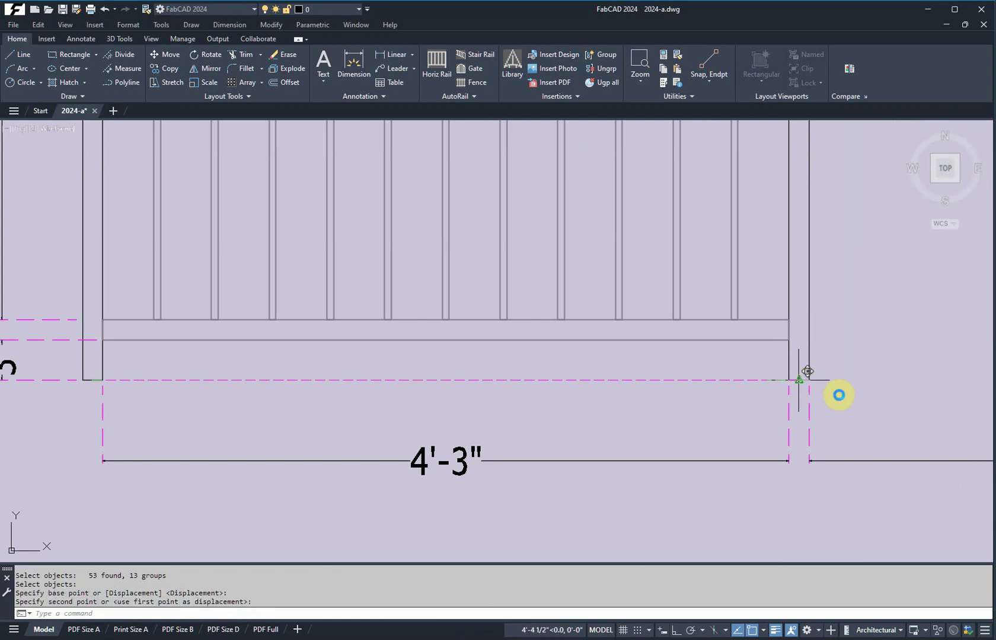
scroll(841, 388, "down", 5)
mouse_move(844, 382)
middle_mouse_down()
mouse_move(658, 376)
mouse_move(423, 314)
mouse_move(234, 300)
middle_mouse_up()
scroll(388, 291, "up", 2)
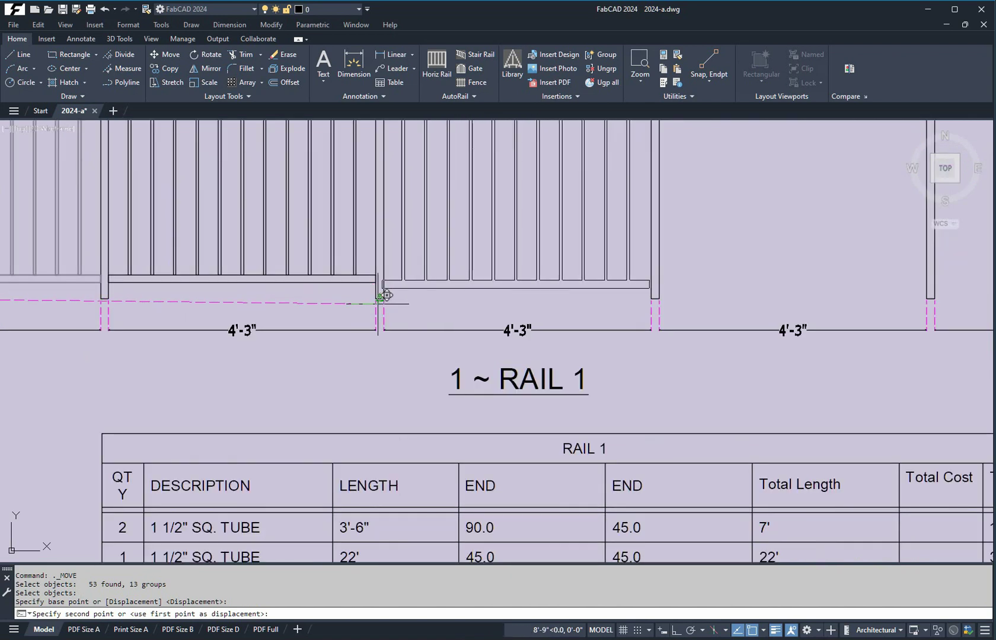
scroll(386, 293, "up", 2)
scroll(387, 296, "up", 2)
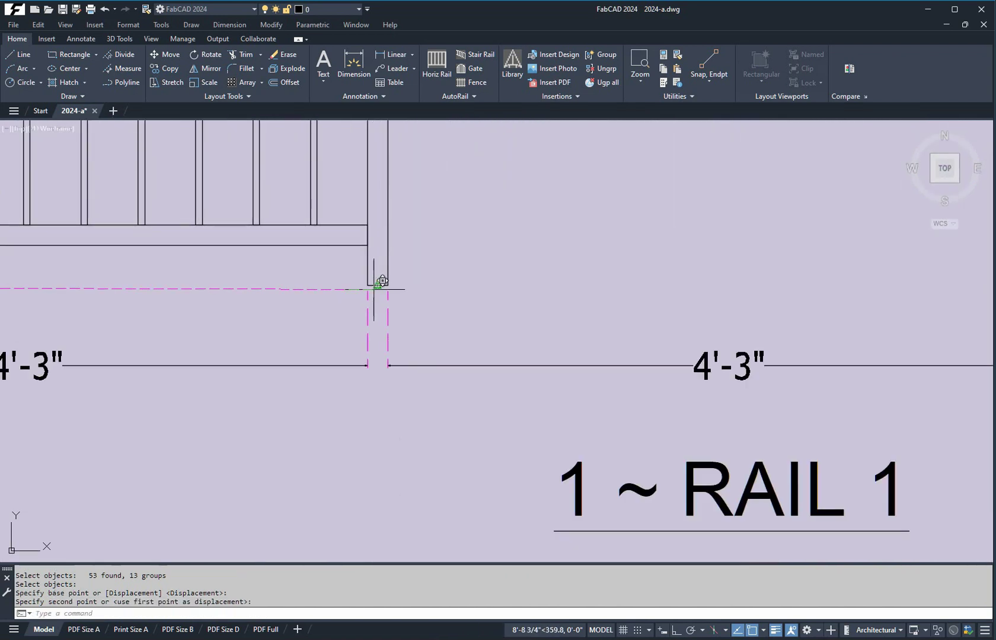
left_click(613, 302)
scroll(652, 291, "down", 5)
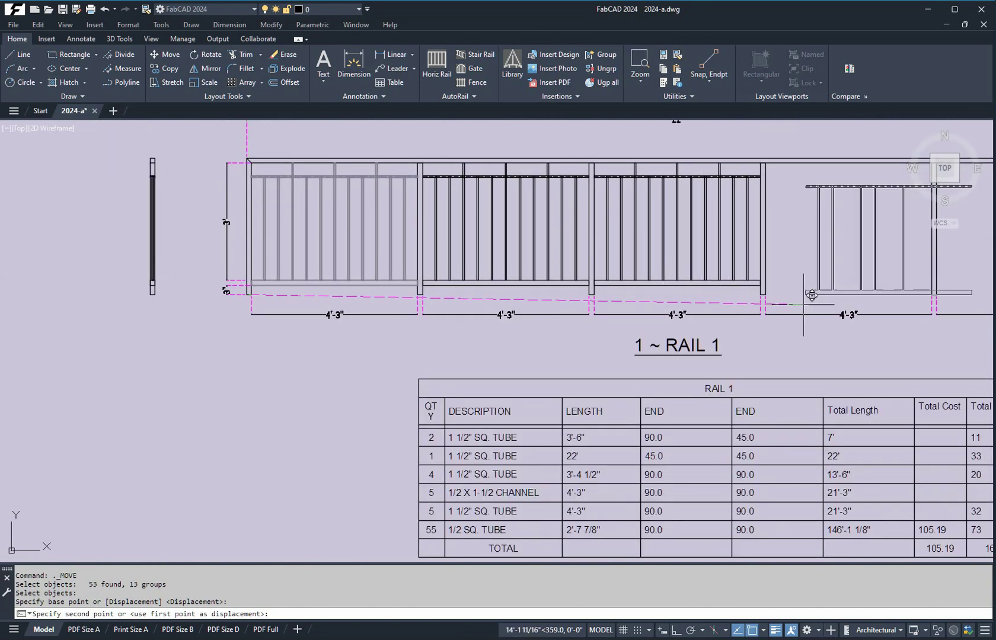
middle_click_drag(783, 300, 555, 309)
scroll(520, 291, "up", 2)
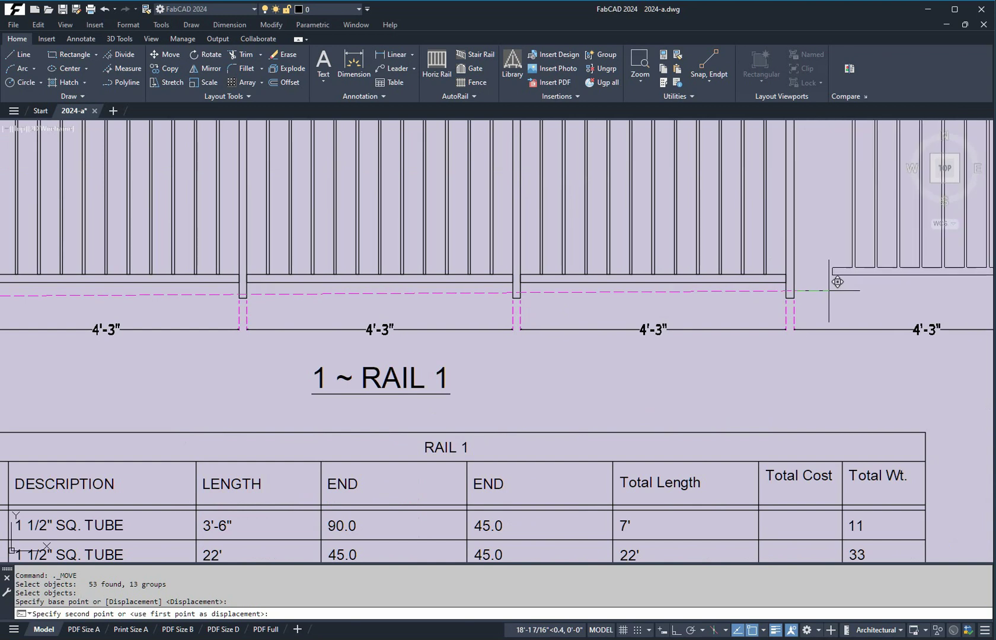
middle_click_drag(829, 292, 633, 343)
scroll(599, 338, "up", 4)
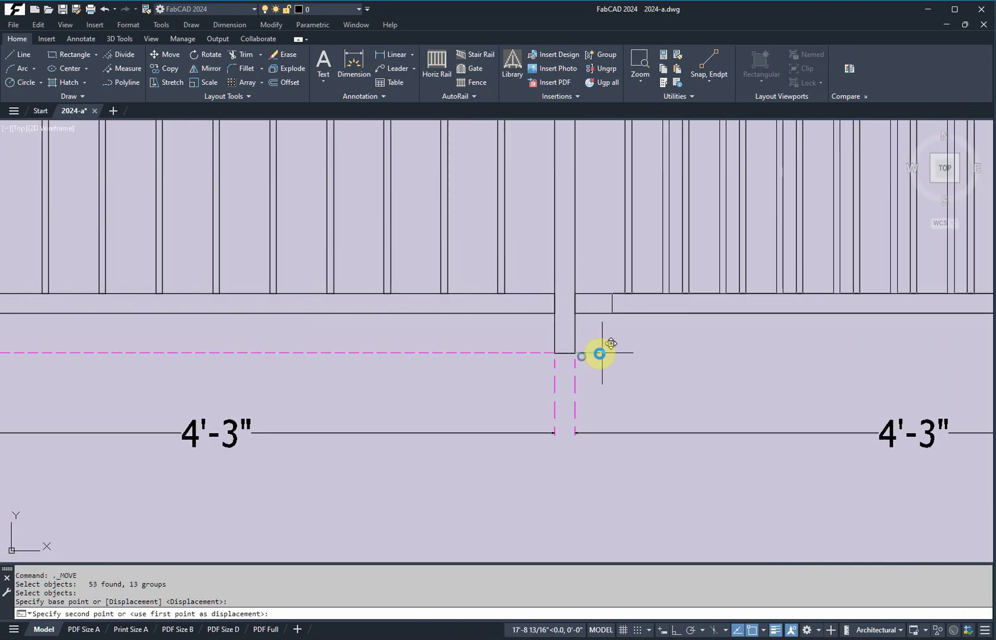
scroll(618, 344, "down", 5)
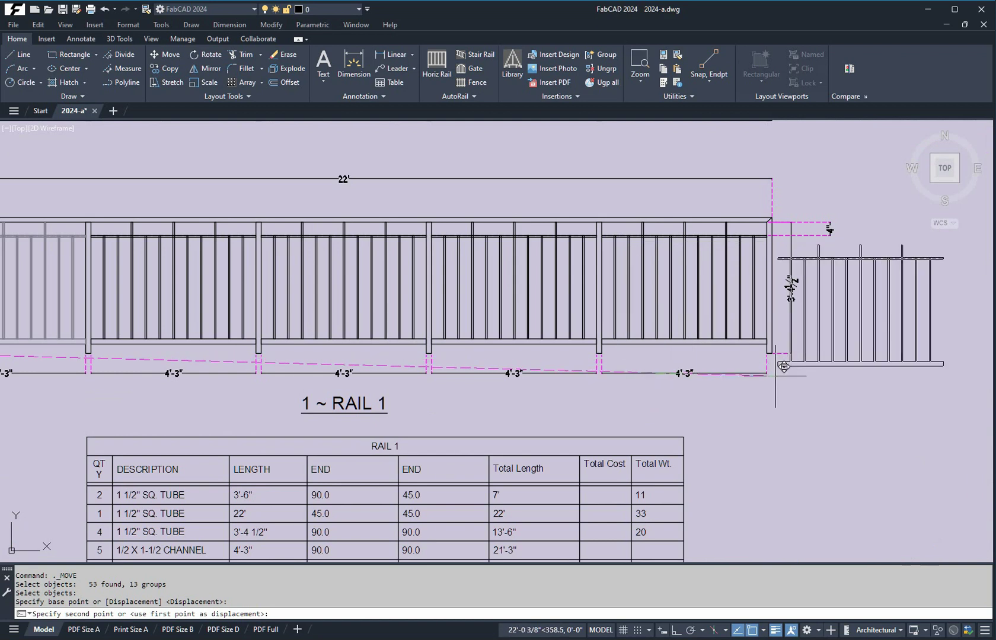
key("Escape")
key("Delete")
Rebuild the RAIL 1 bill of materials: 40 pickets at 2'-7 7/8", 15 at 3', total 108.90.
scroll(513, 373, "down", 4)
mouse_move(635, 332)
middle_mouse_down()
mouse_move(663, 323)
mouse_move(638, 347)
mouse_move(647, 357)
middle_mouse_up()
left_click(625, 330)
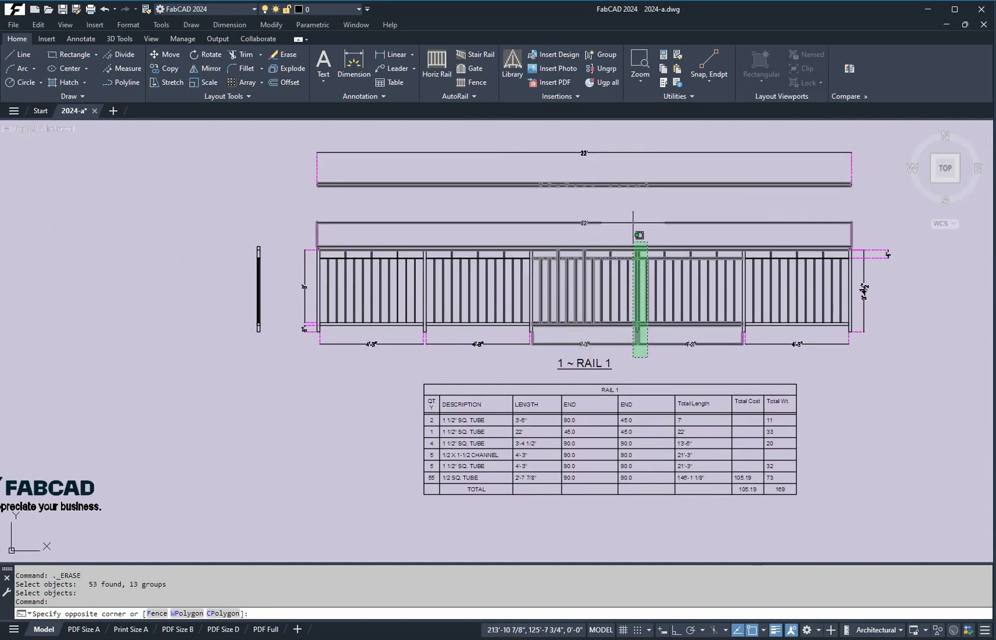
left_click(900, 360)
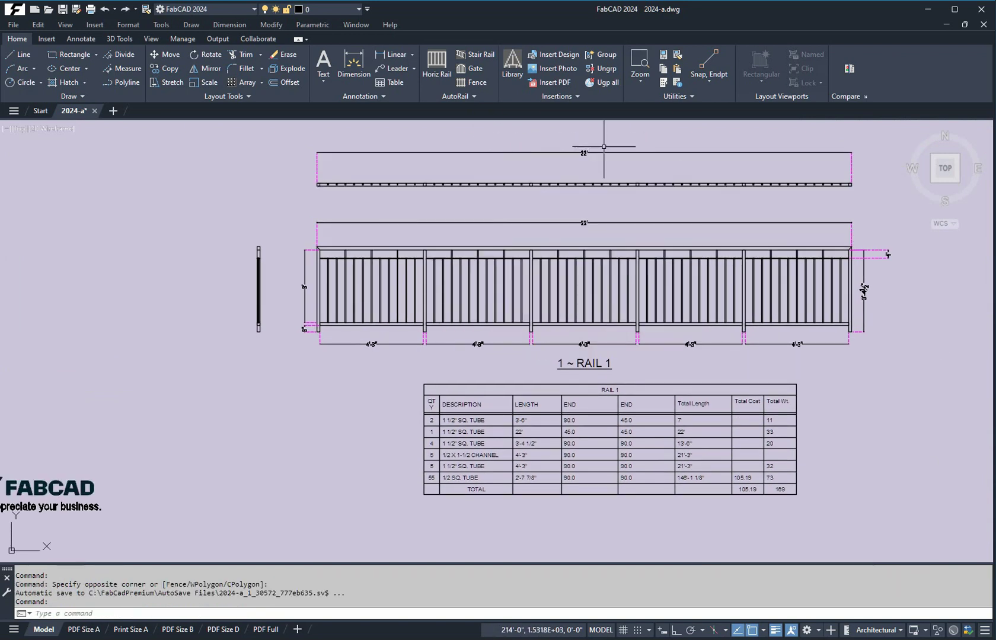
left_click(474, 97)
left_click(427, 112)
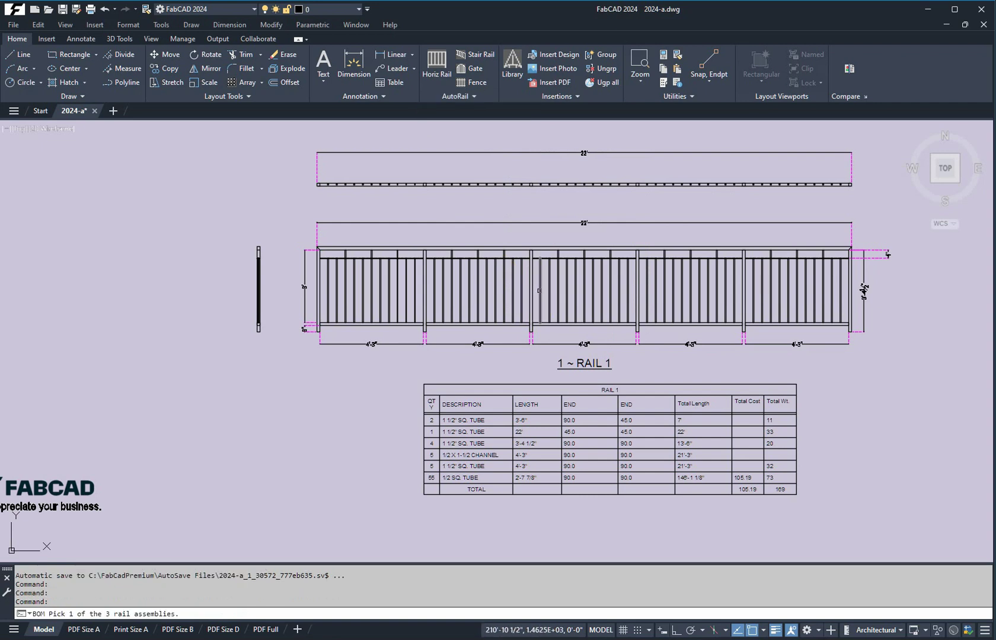
left_click(540, 290)
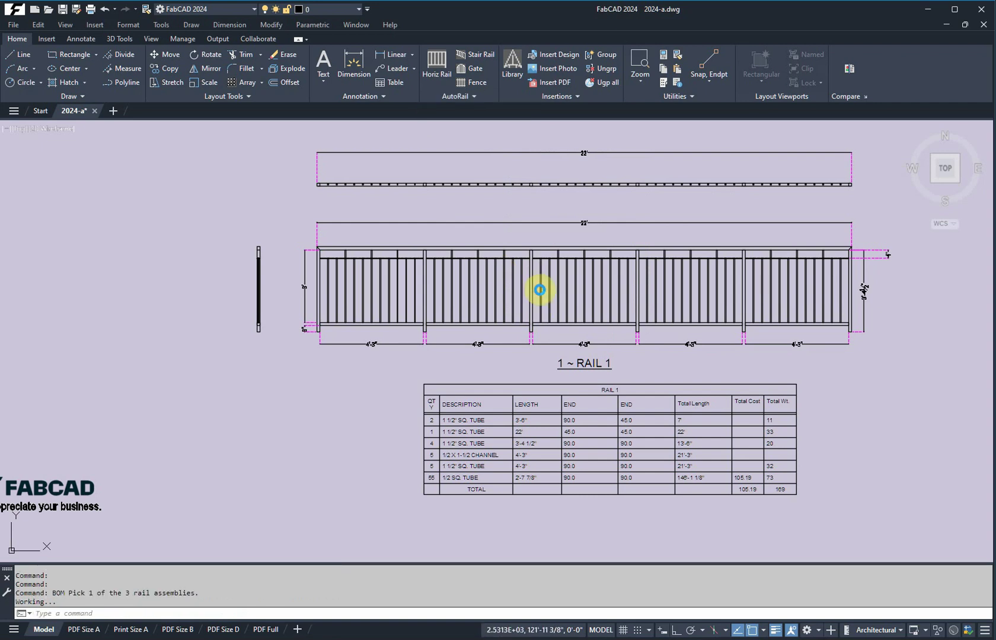
right_click(540, 290)
left_click(492, 461)
scroll(465, 477, "up", 5)
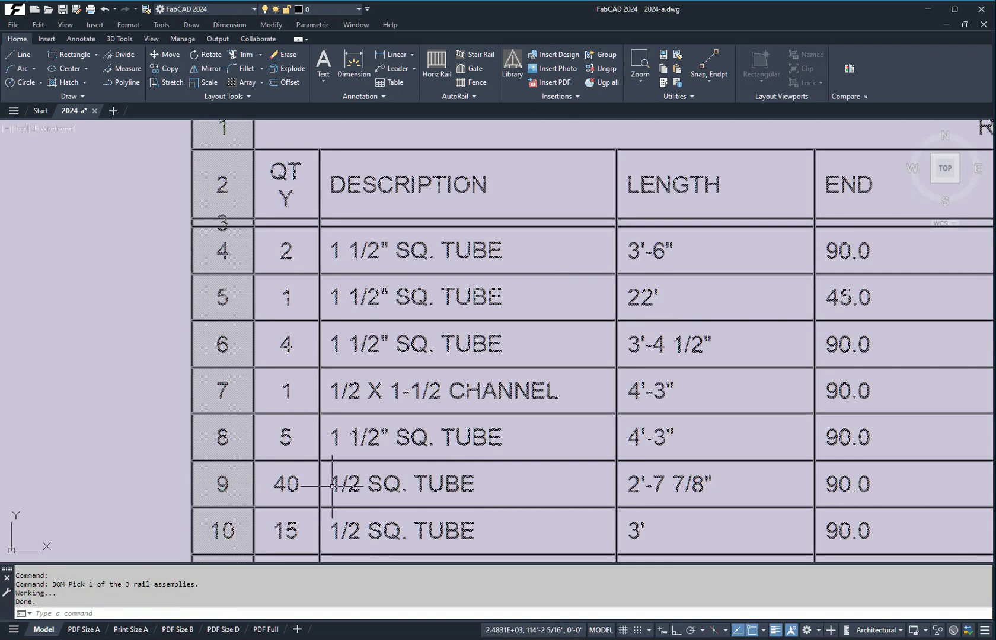
Open Custom settings and browse the Choose Dimensions, Bill of Material and Material Selection tabs.
scroll(511, 478, "down", 6)
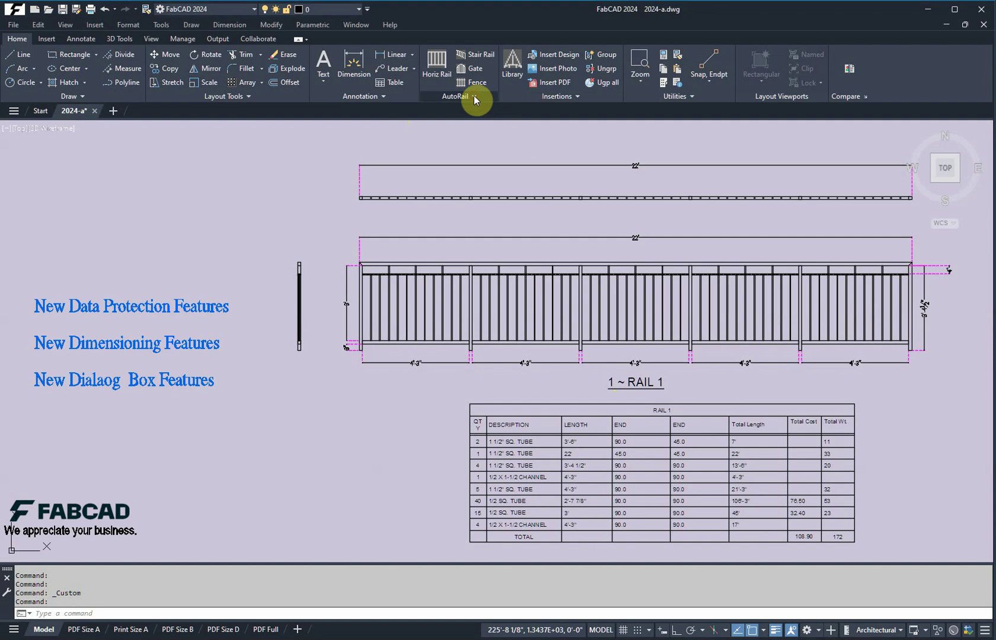
left_click(473, 96)
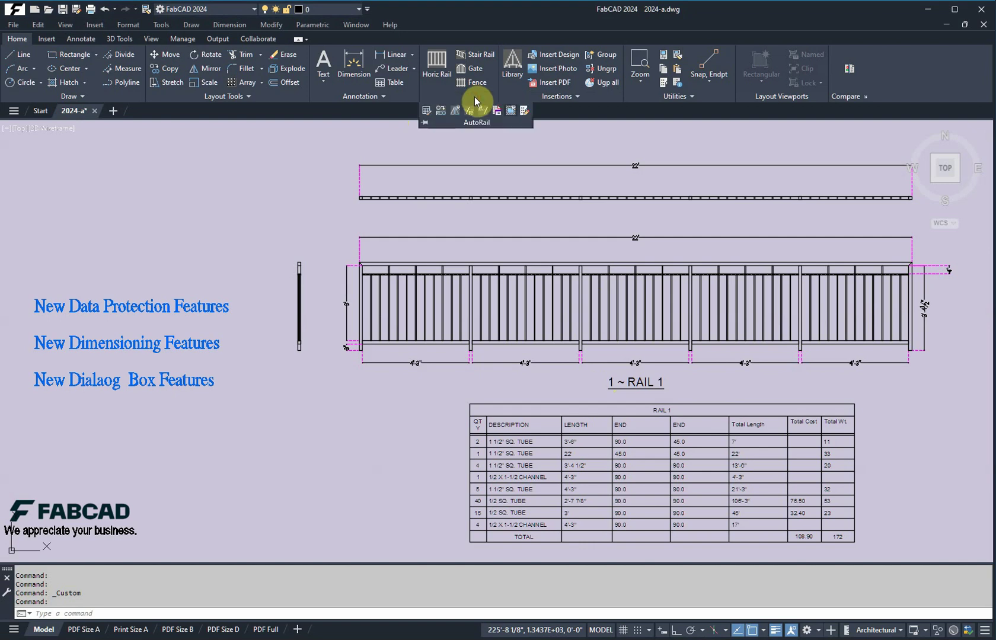
left_click(523, 111)
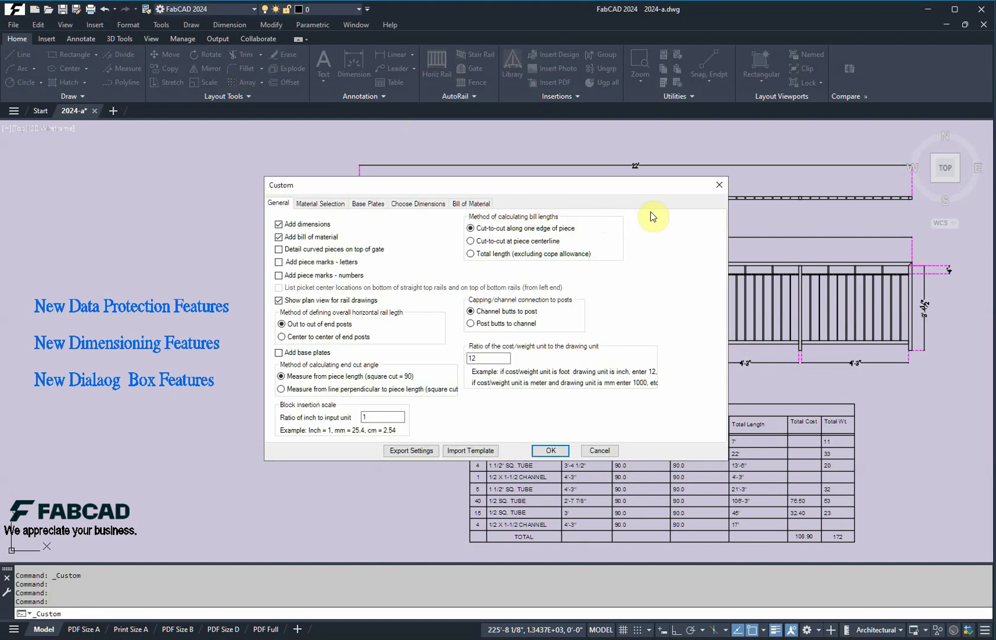
left_click(440, 205)
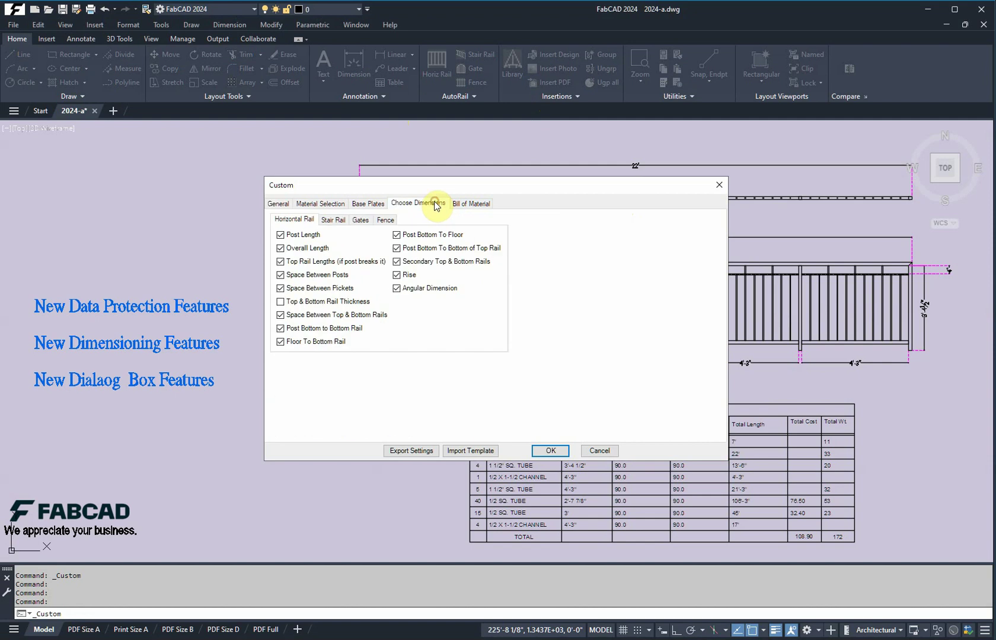
left_click(473, 203)
key("ctrl+shift+Tab")
key("ctrl+shift+Tab")
key("ctrl+shift+Tab")
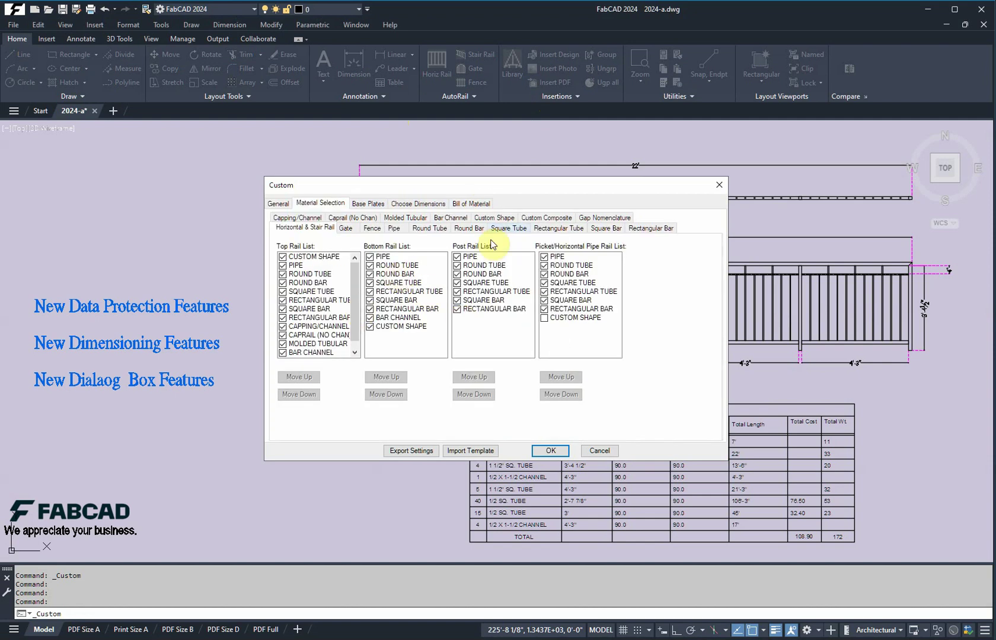
left_click(498, 218)
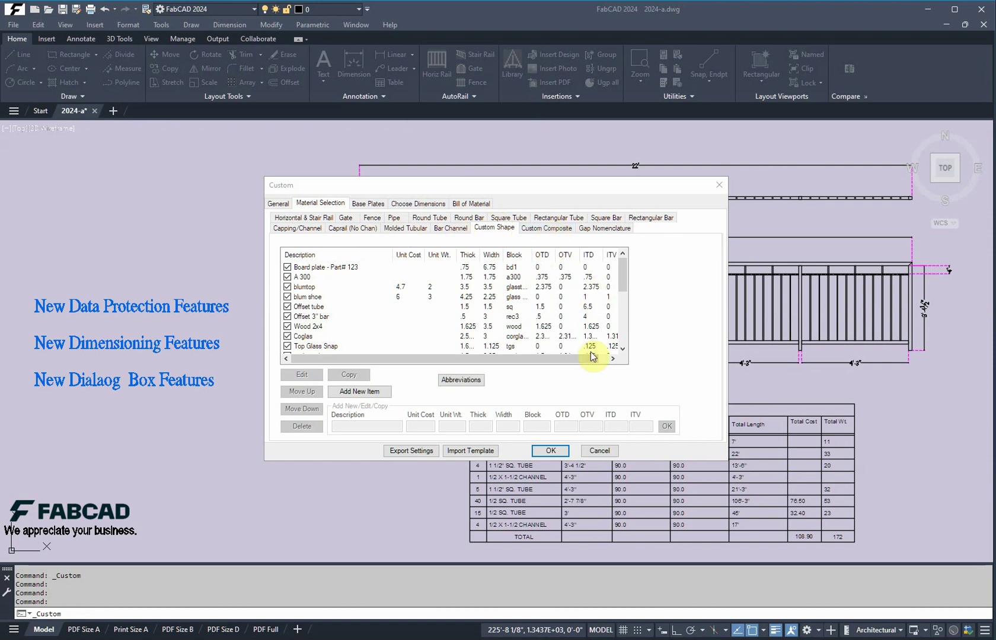
left_click(552, 451)
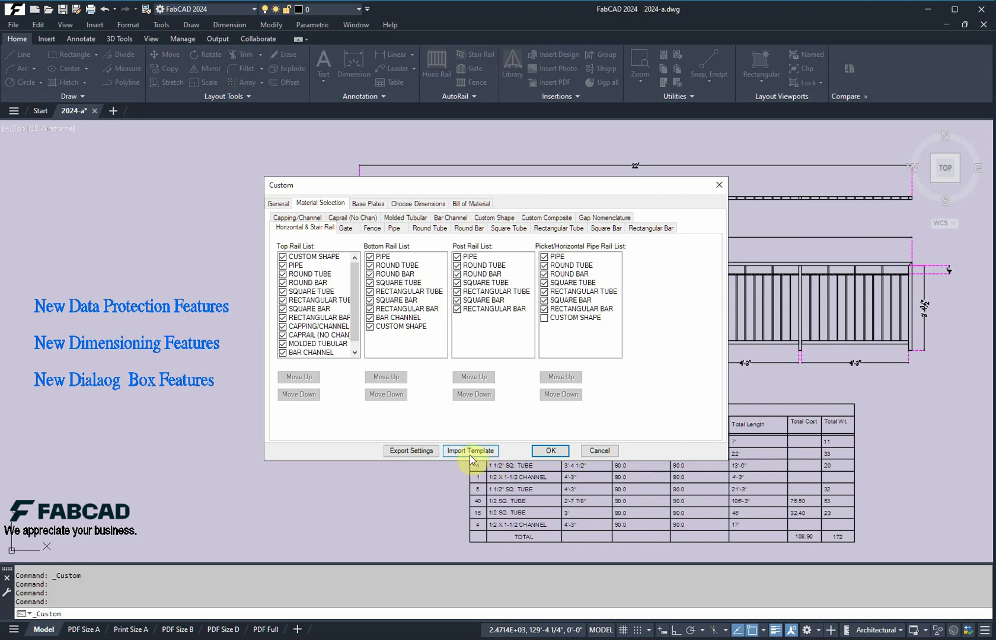
Export the rail settings, overwriting c:\fabcadpremium\autorail\rail.settings.
left_click(475, 453)
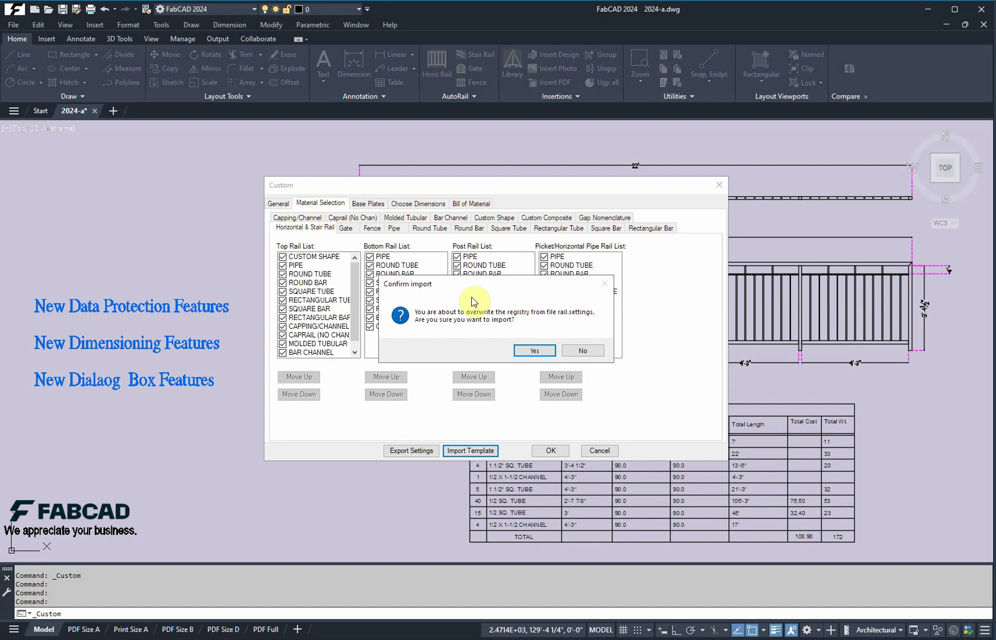
left_click(583, 350)
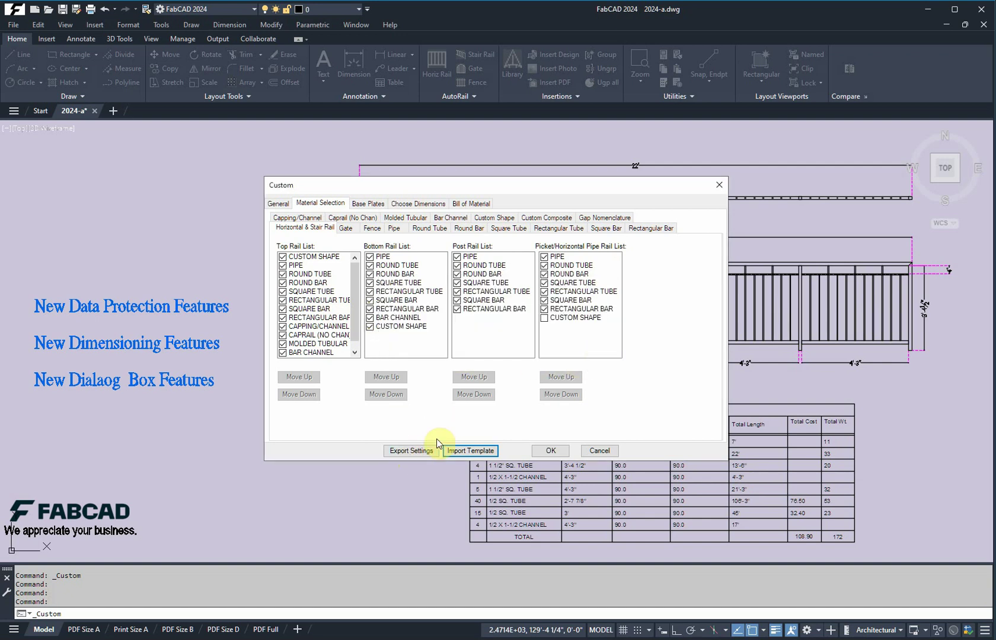
left_click(408, 457)
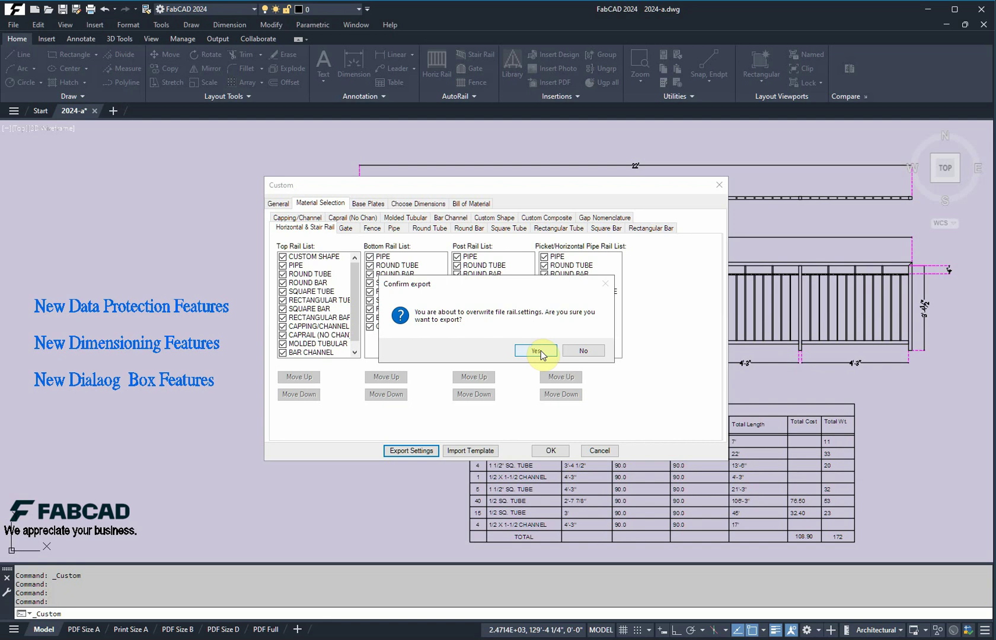
left_click(536, 350)
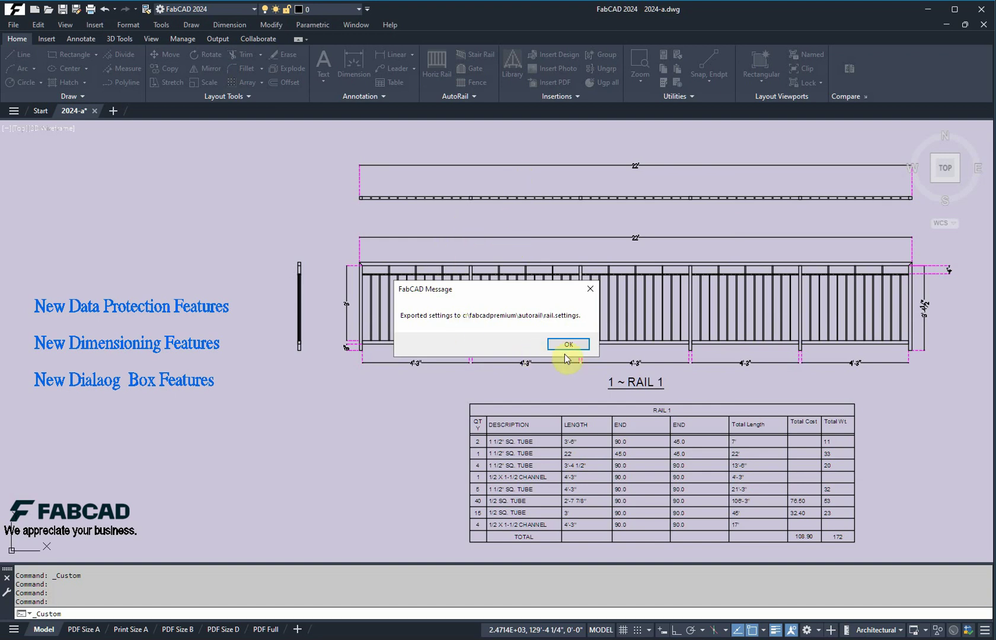
Dismiss the export message and review the Horiz Rail dims, gate settings and rail Members tab.
left_click(569, 345)
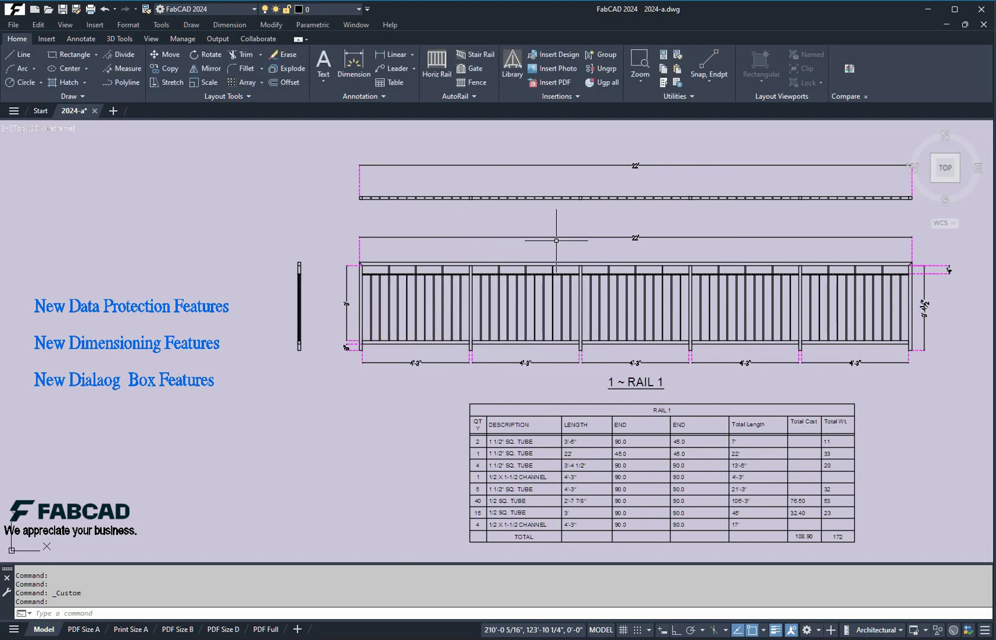
left_click(436, 62)
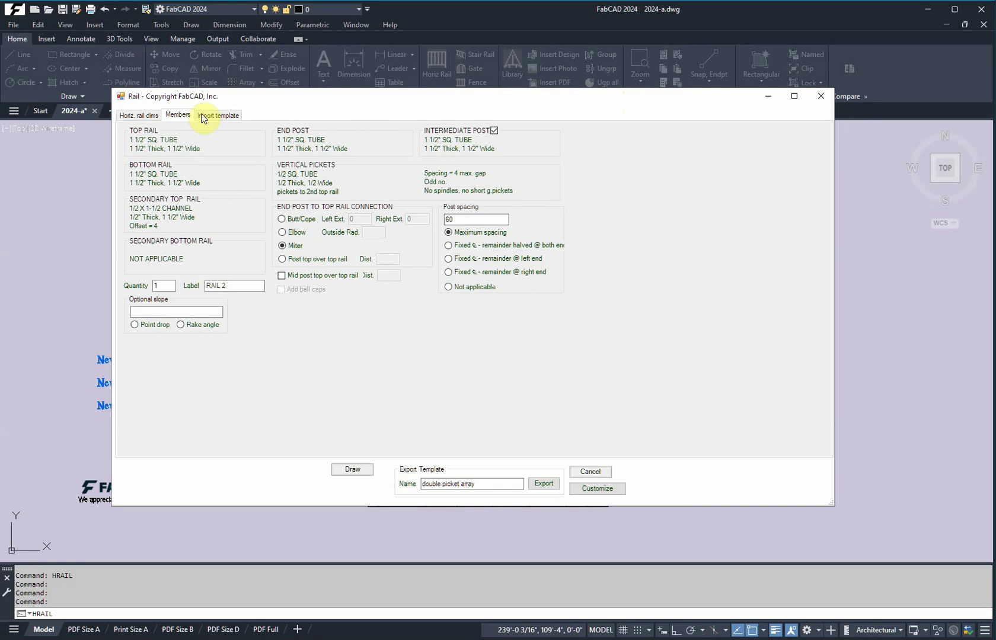
left_click(134, 114)
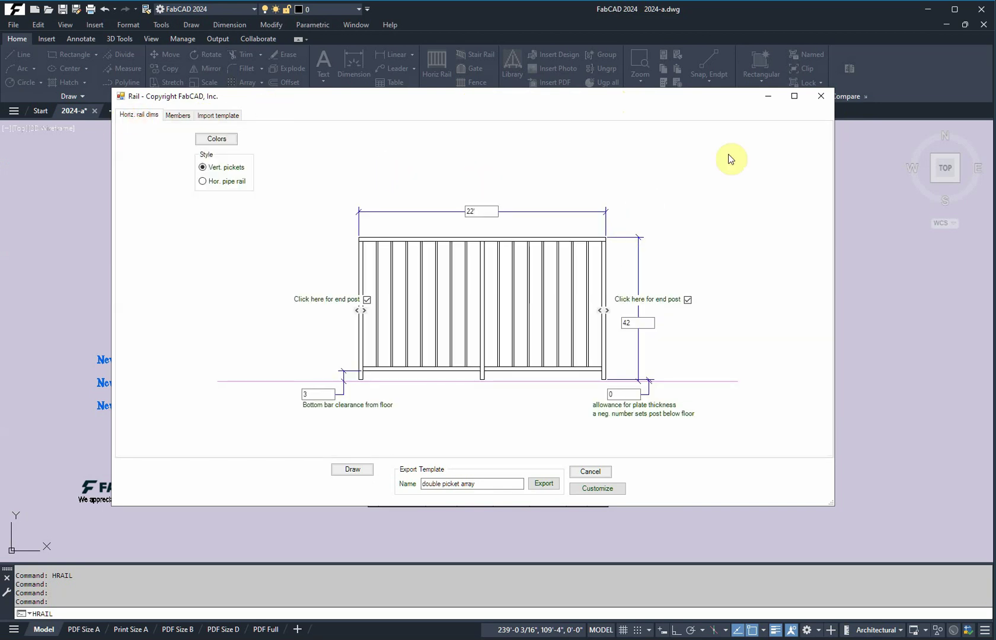
left_click(590, 472)
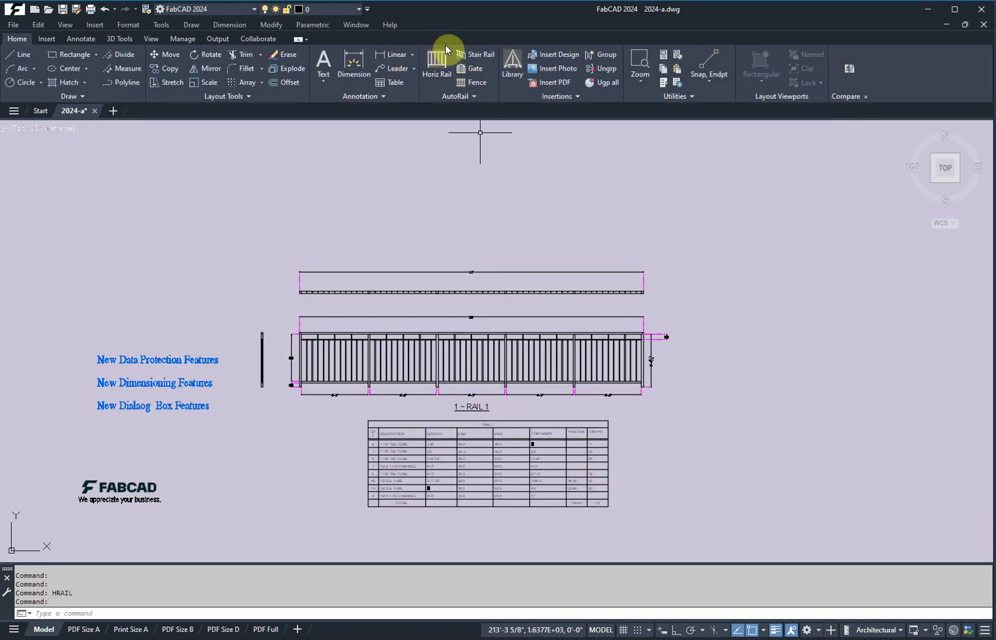
left_click(477, 70)
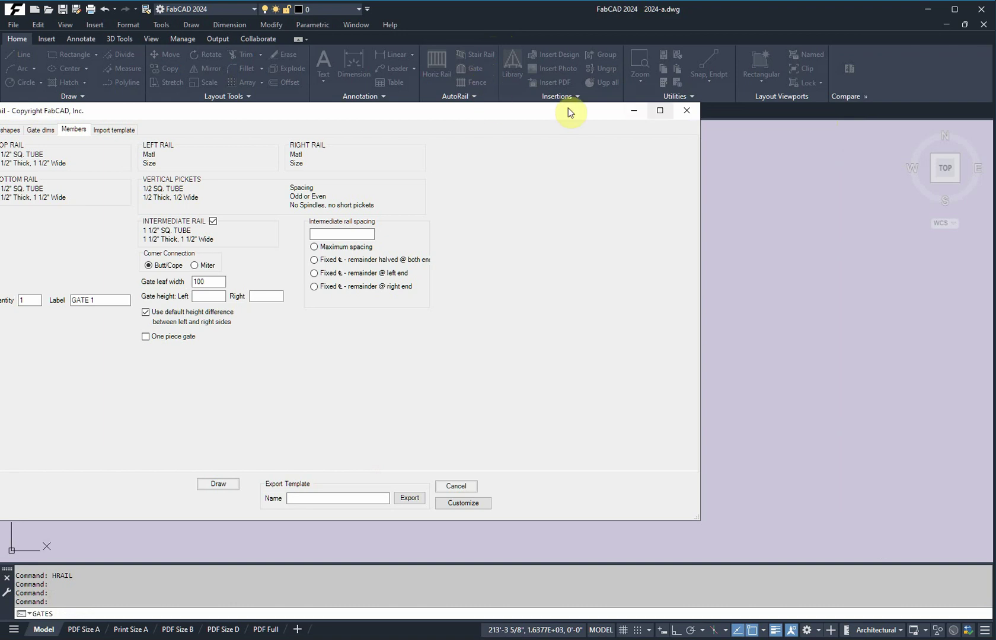
left_click(686, 111)
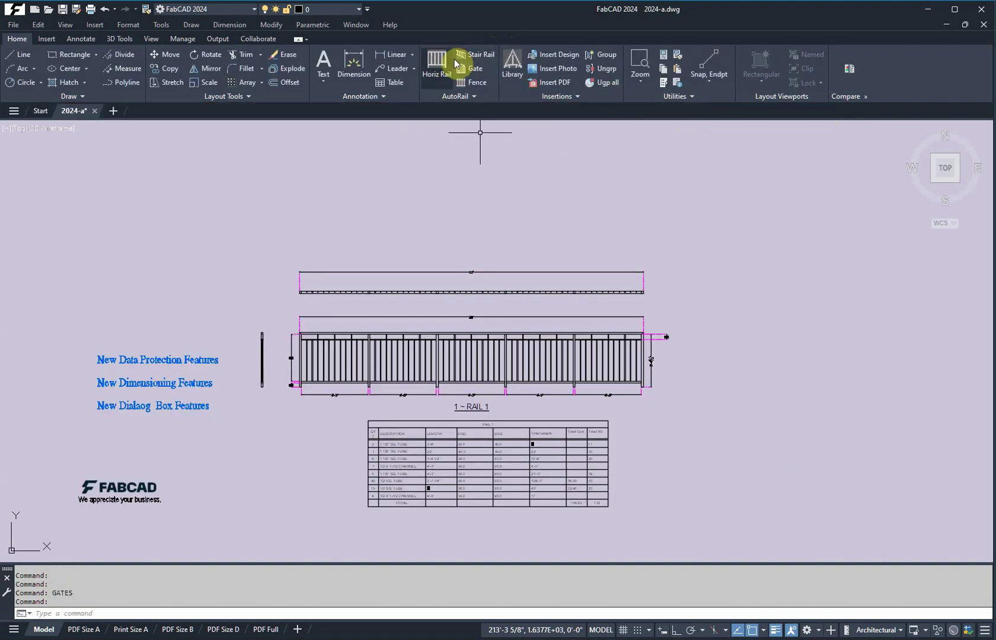
left_click(447, 59)
left_click_drag(439, 131, 632, 148)
left_click(351, 155)
left_click(253, 153)
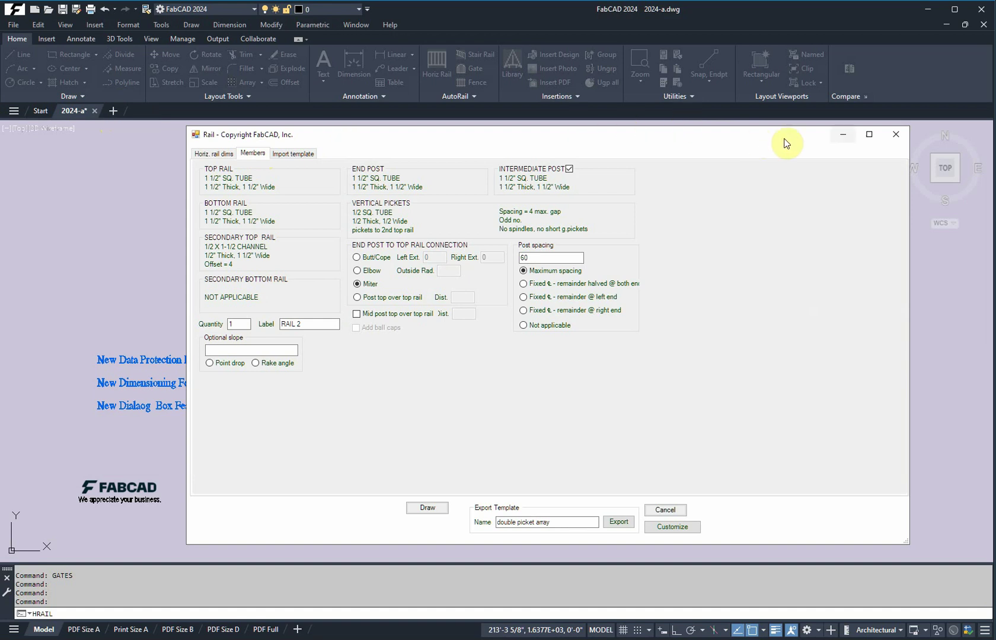
left_click(895, 134)
In a new drawing, review the Horiz Rail dims and Members tabs, then open Customize.
left_click(112, 111)
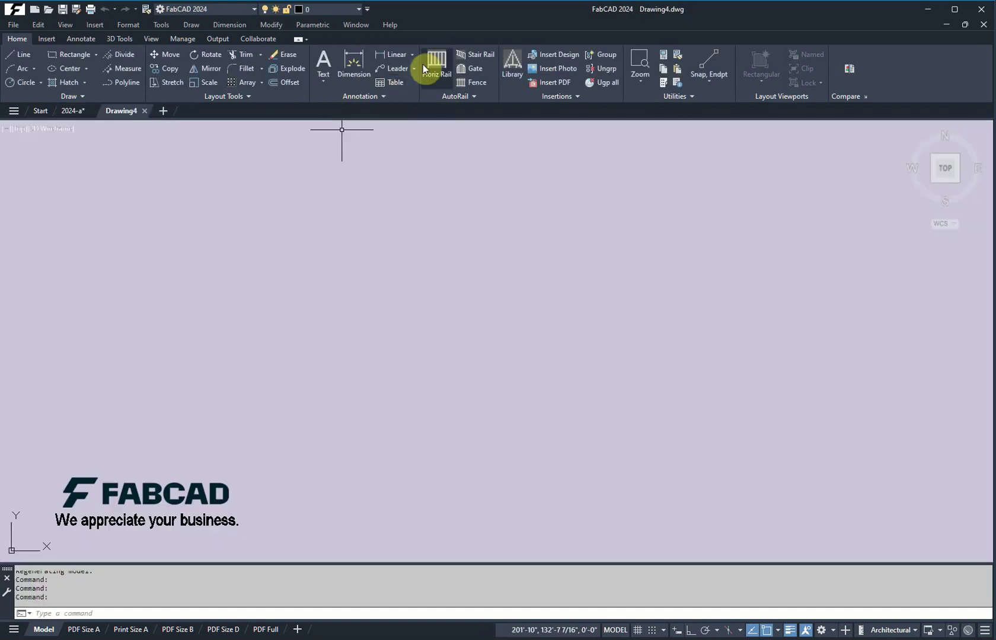
left_click(440, 60)
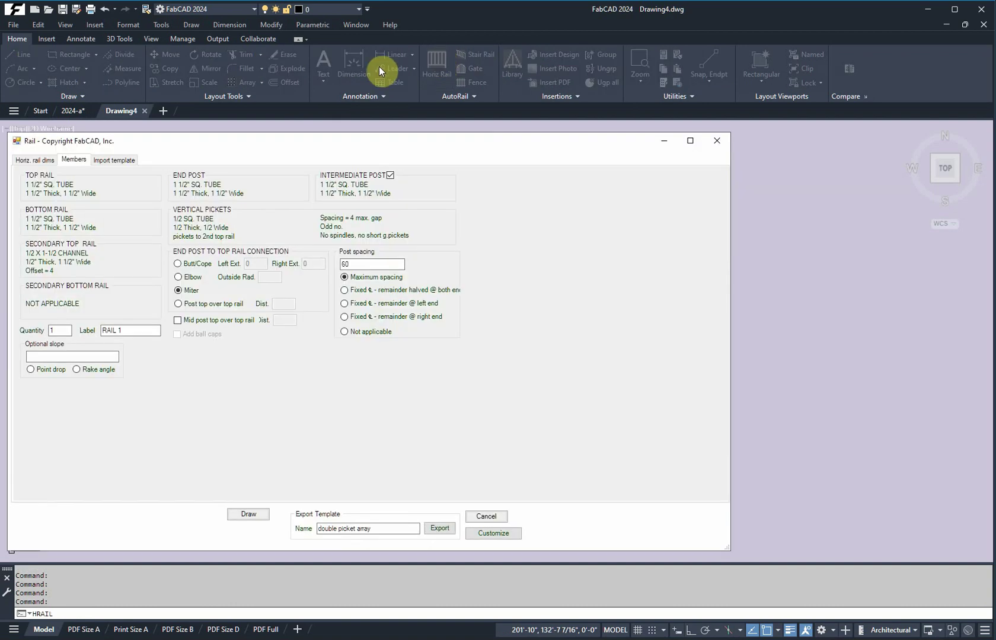
left_click(44, 160)
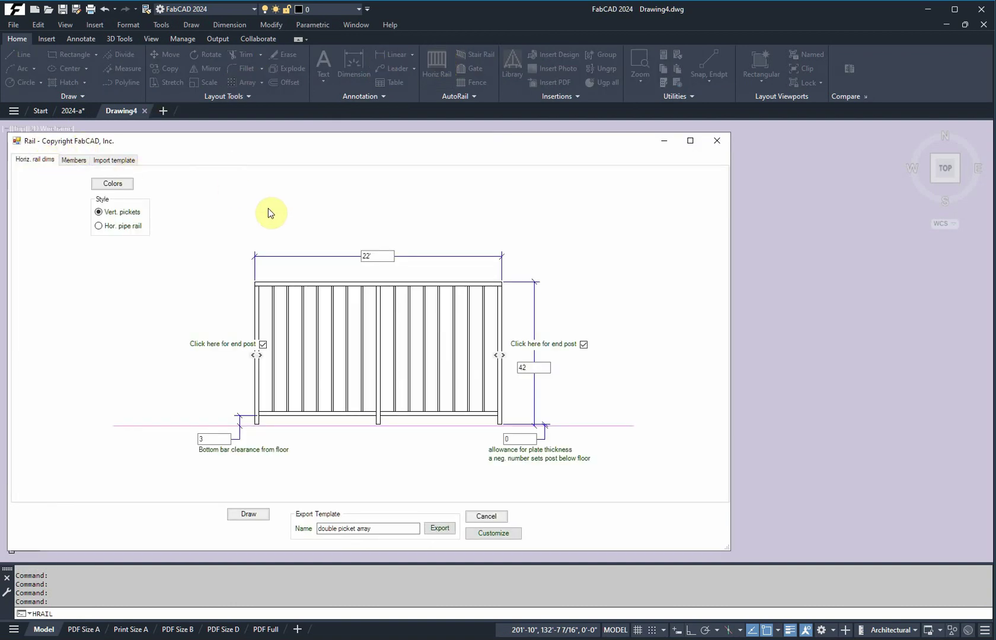
left_click_drag(374, 144, 463, 130)
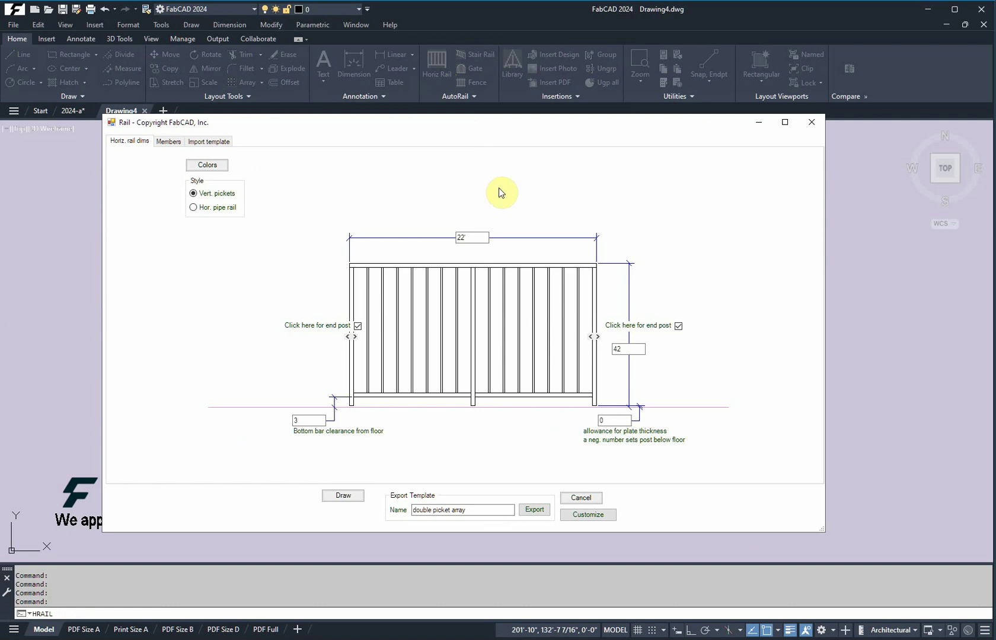
left_click(170, 141)
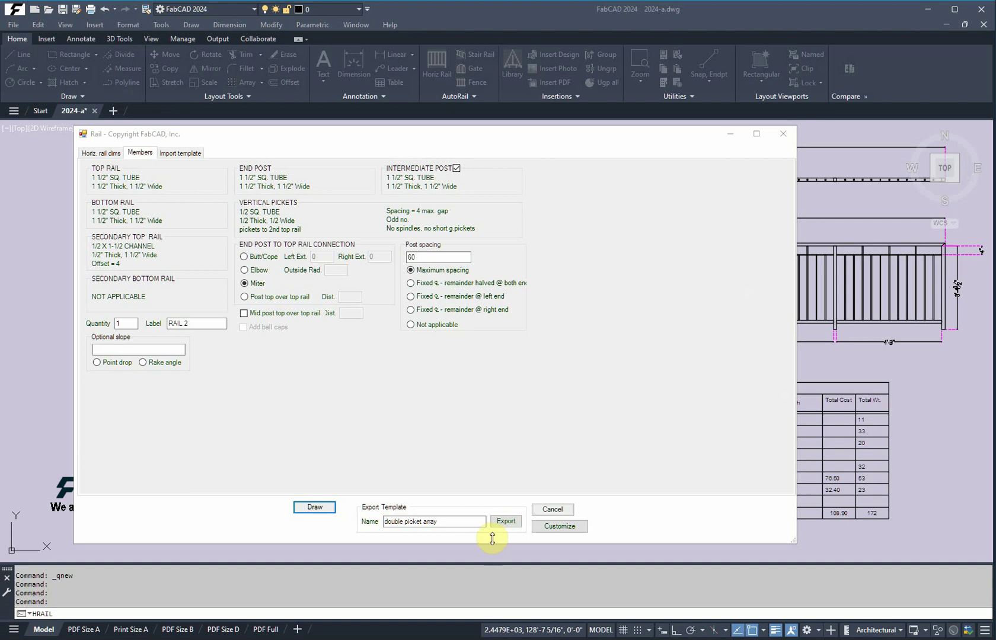
left_click(445, 523)
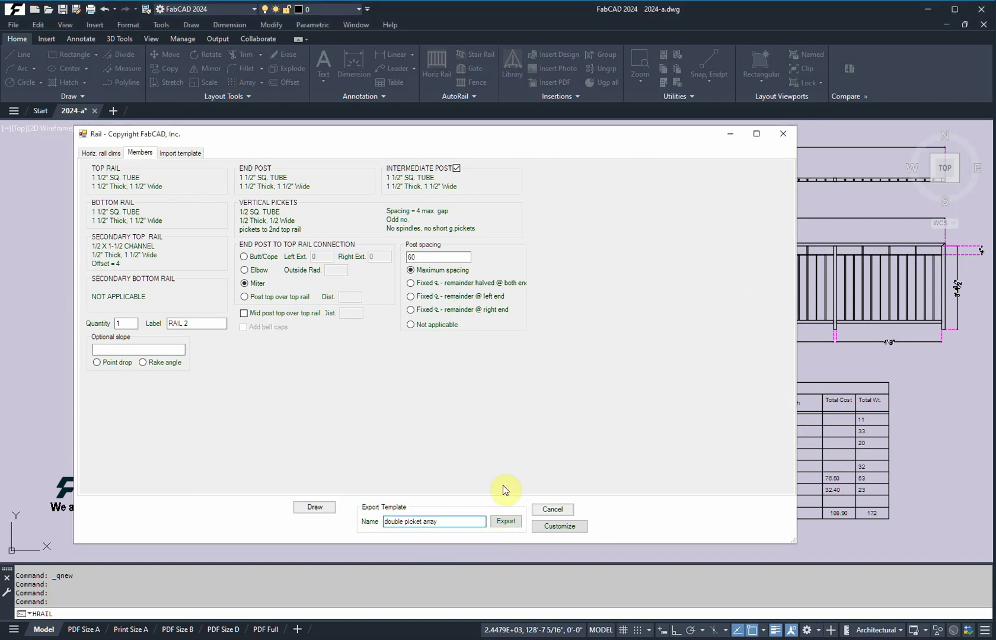
left_click(560, 526)
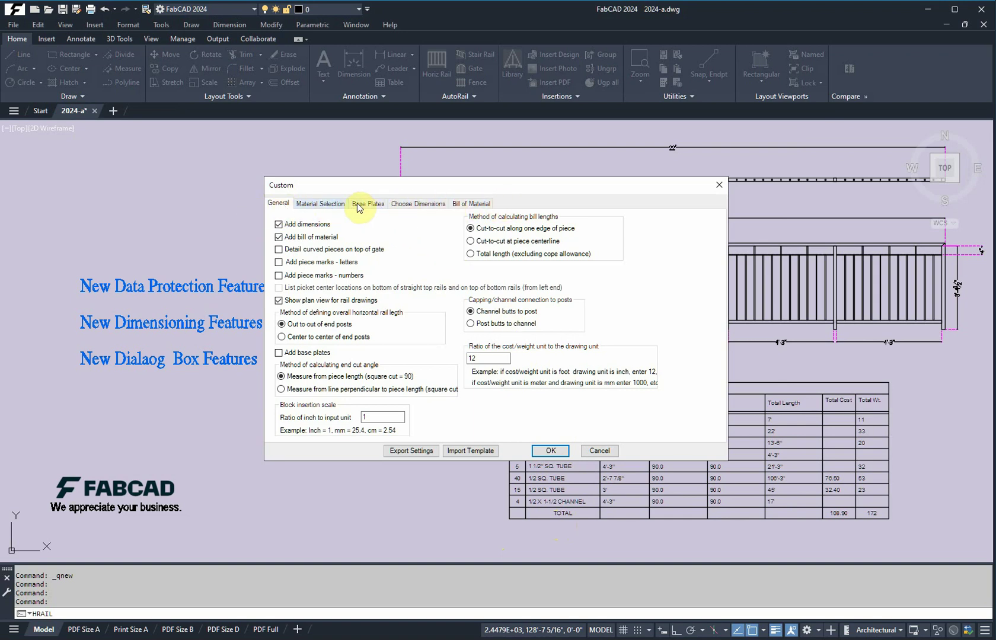
Browse the custom options for material, base plate, dimensions and bill of material columns, then close them.
left_click(310, 205)
left_click(377, 204)
left_click(411, 204)
left_click(474, 204)
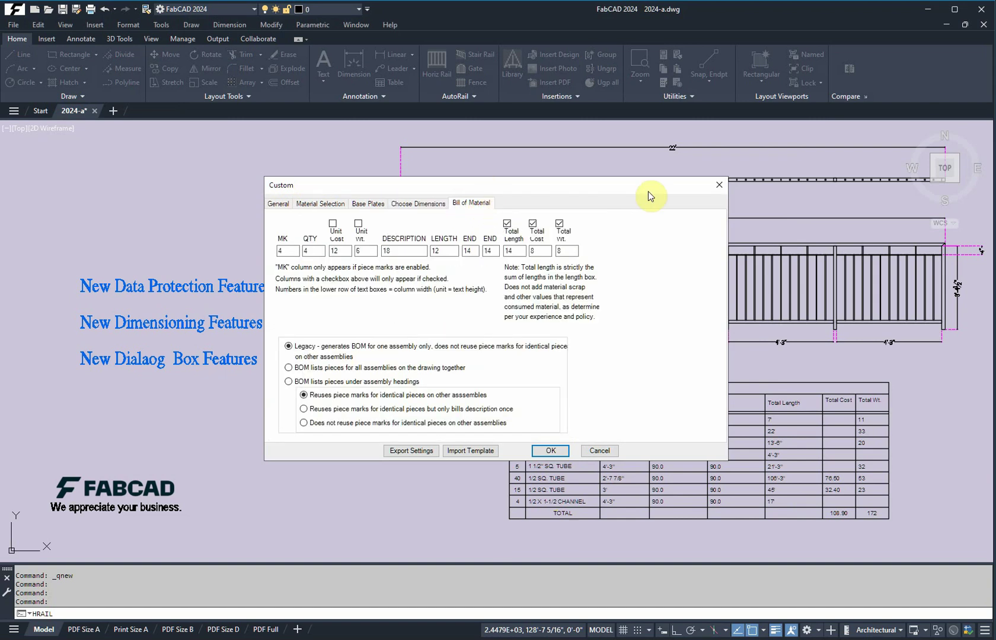
key("Escape")
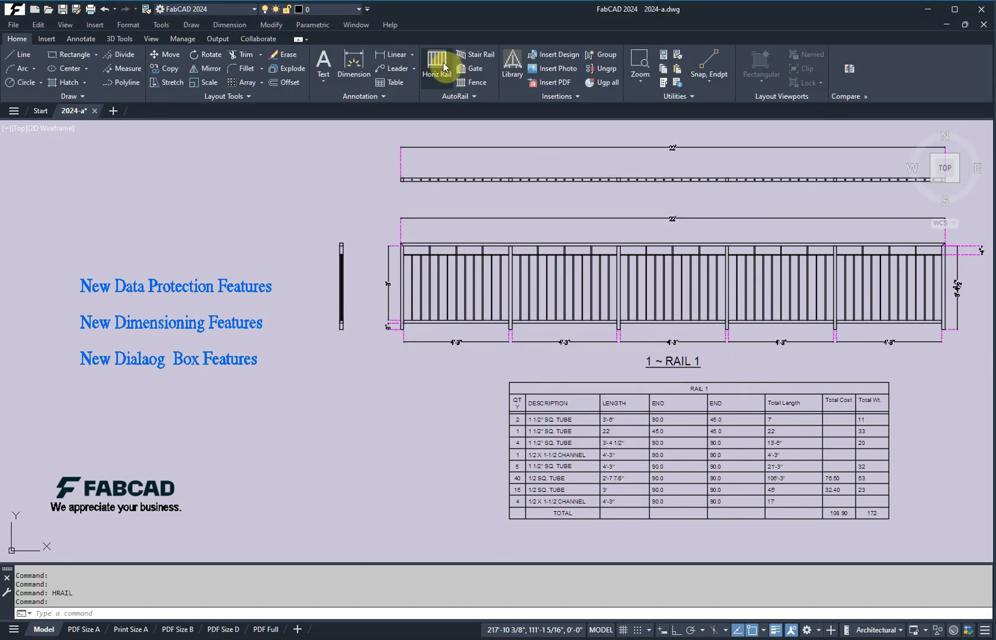
Reopen the horizontal rail settings, inspect the Secondary Top Rail material, and cancel without changes.
left_click(442, 65)
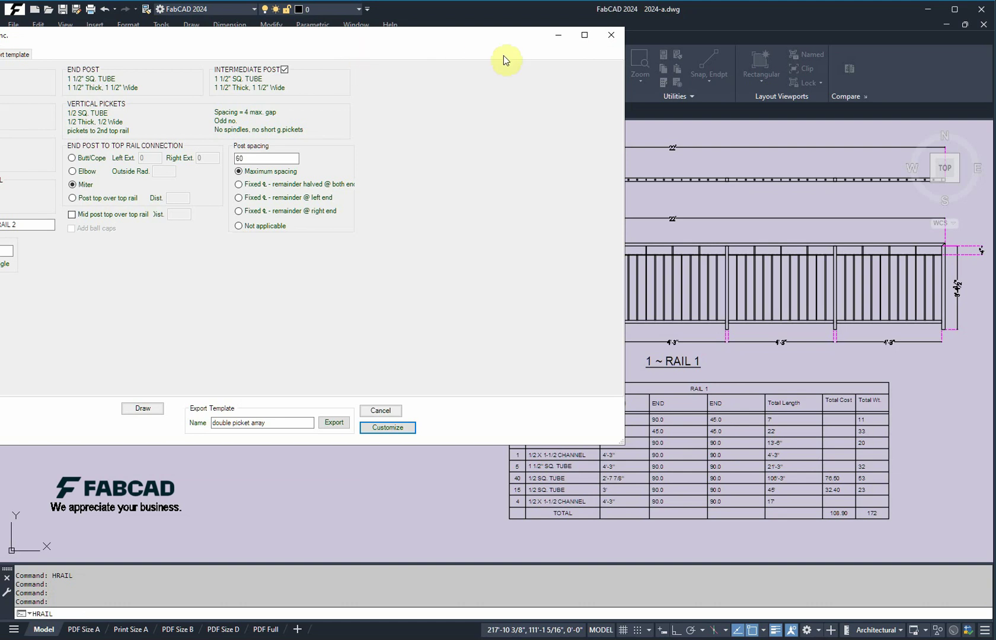
left_click_drag(431, 37, 725, 26)
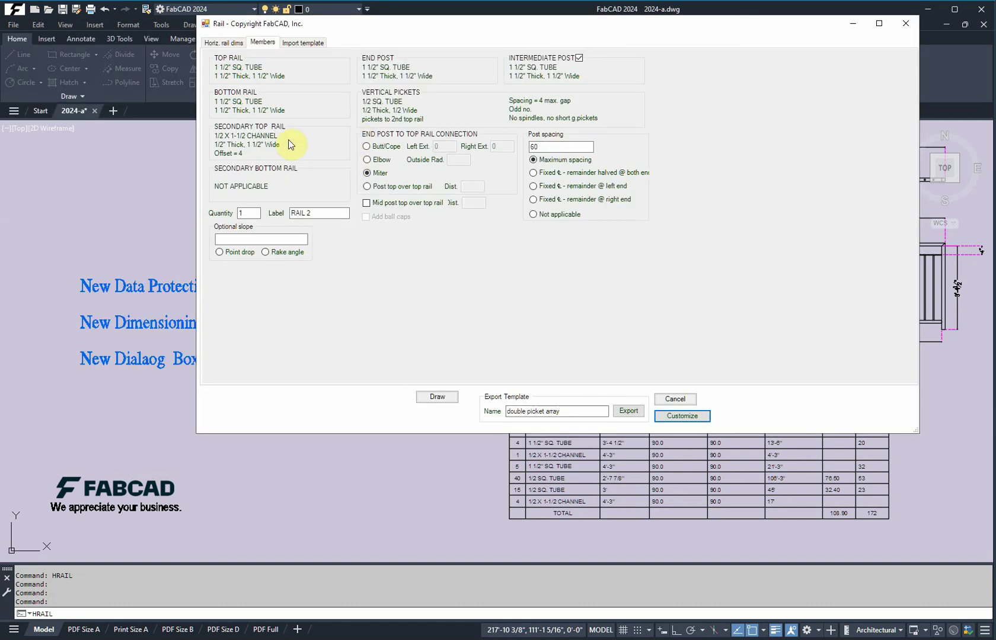
left_click(279, 143)
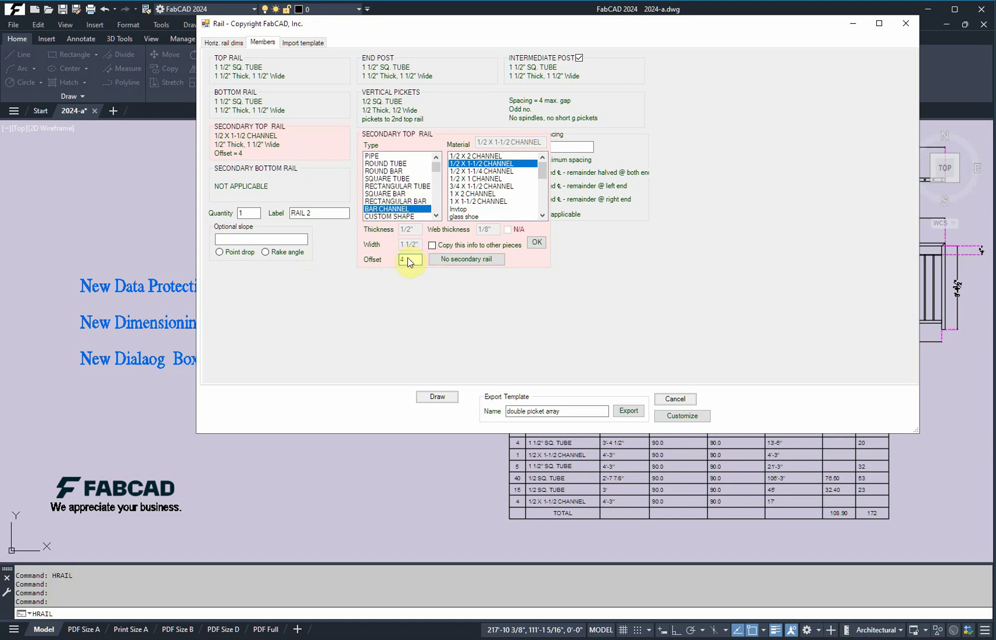
left_click(674, 399)
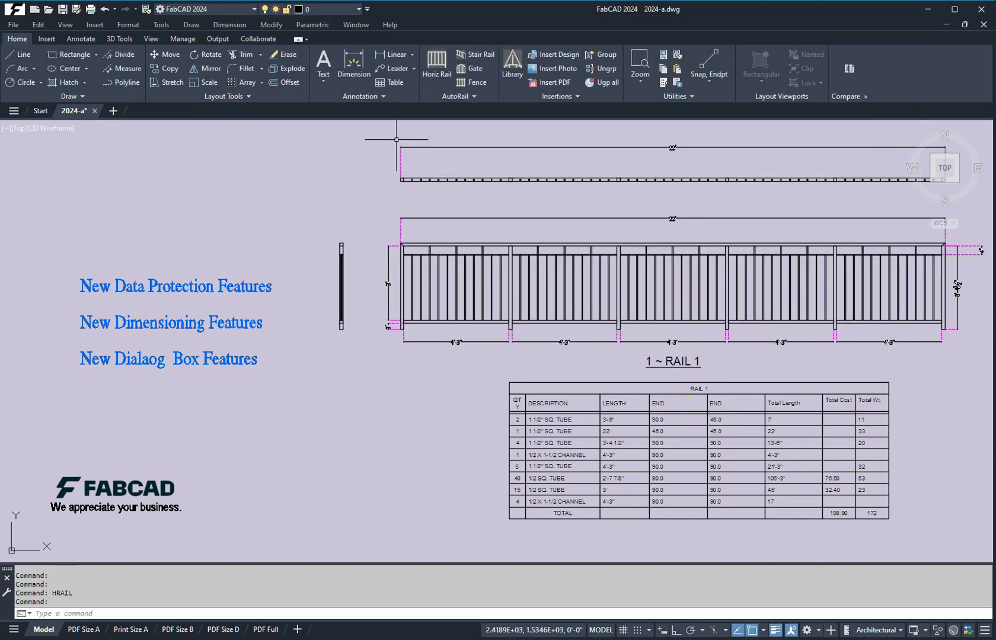
Open the gate design settings and view the Gate dims dimension diagram.
left_click(473, 70)
left_click_drag(148, 51, 527, 107)
left_click(358, 126)
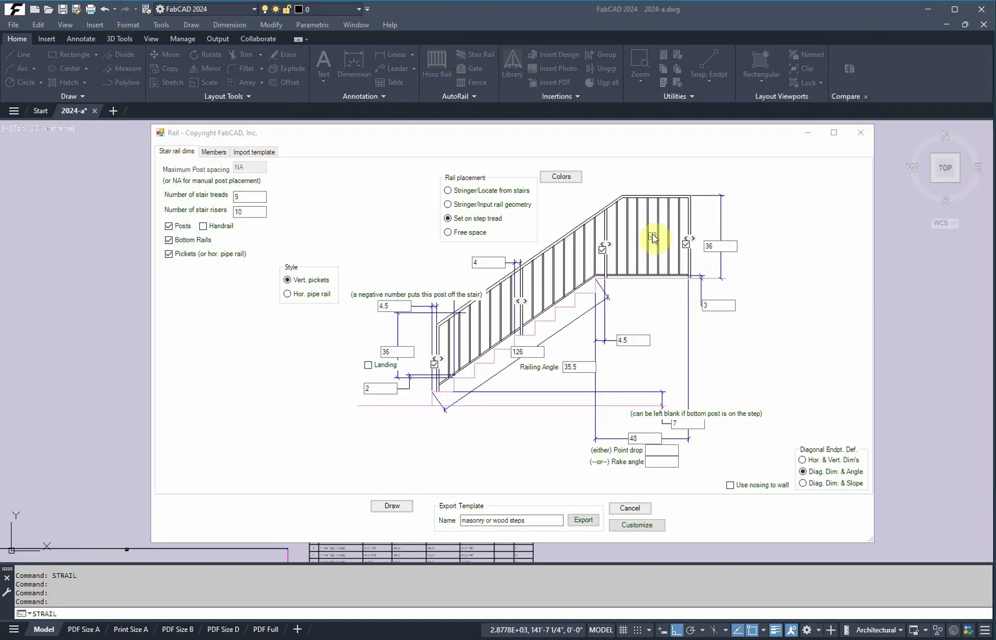
Replace the stair rail's top landing with a bend and enter 3 as the bend dimension.
left_click(652, 238)
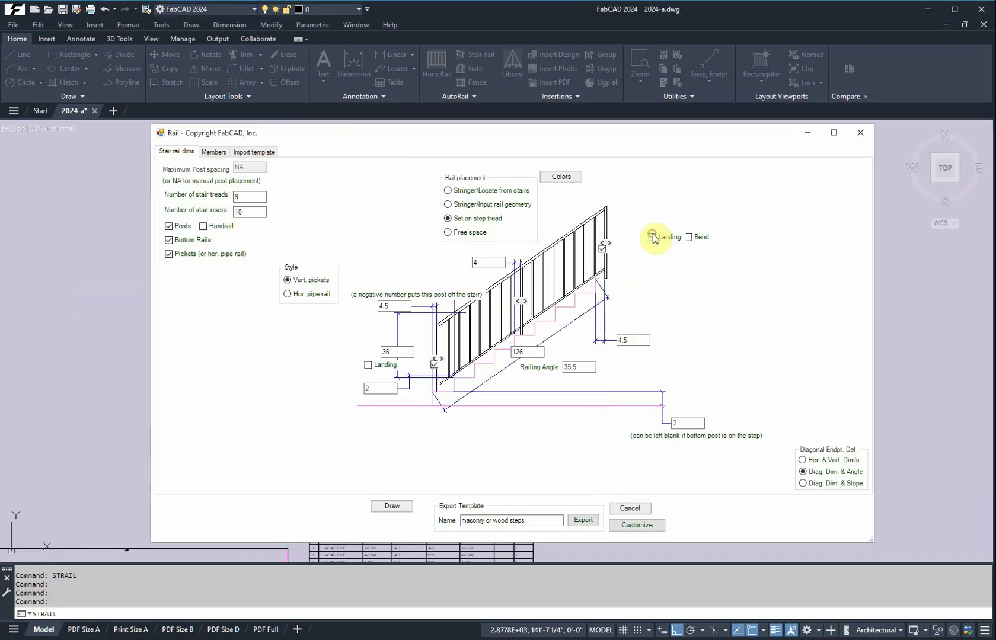
left_click(689, 238)
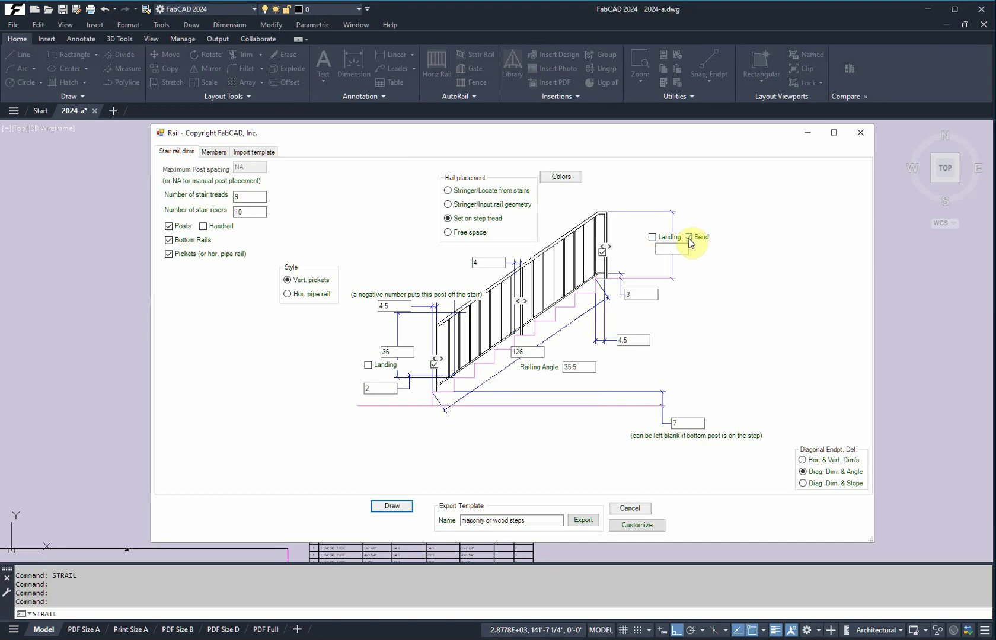
left_click(668, 249)
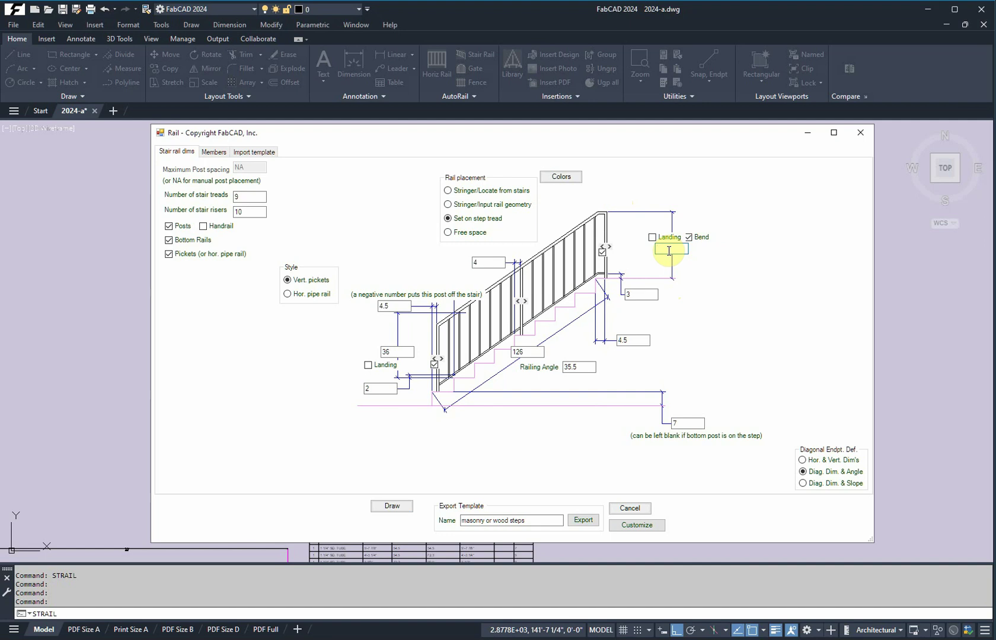
type("3")
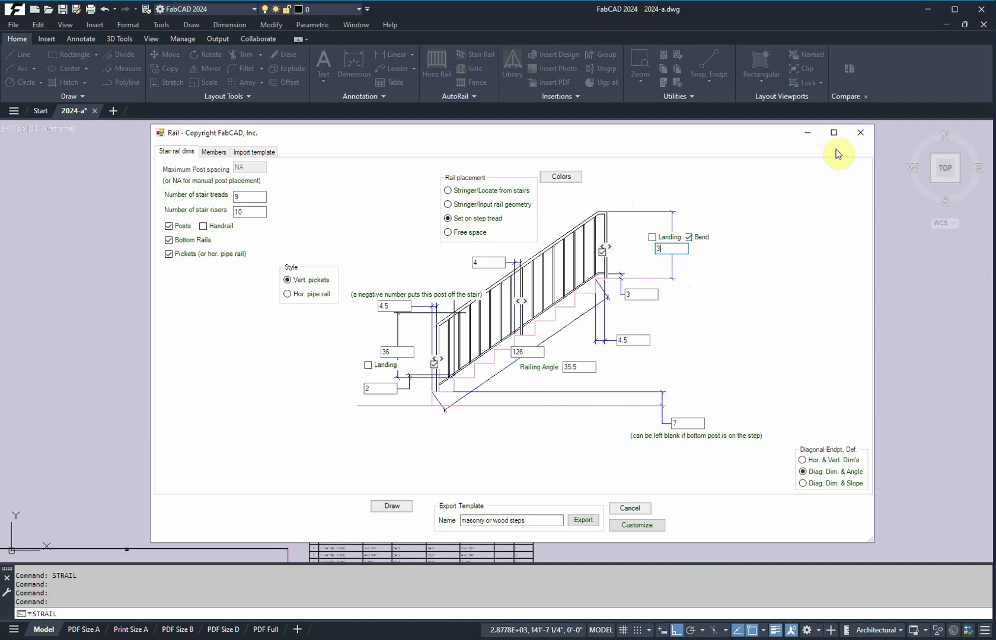
Load the Stair and stringer rail template, then swap its top landing for an upper bend.
left_click(267, 153)
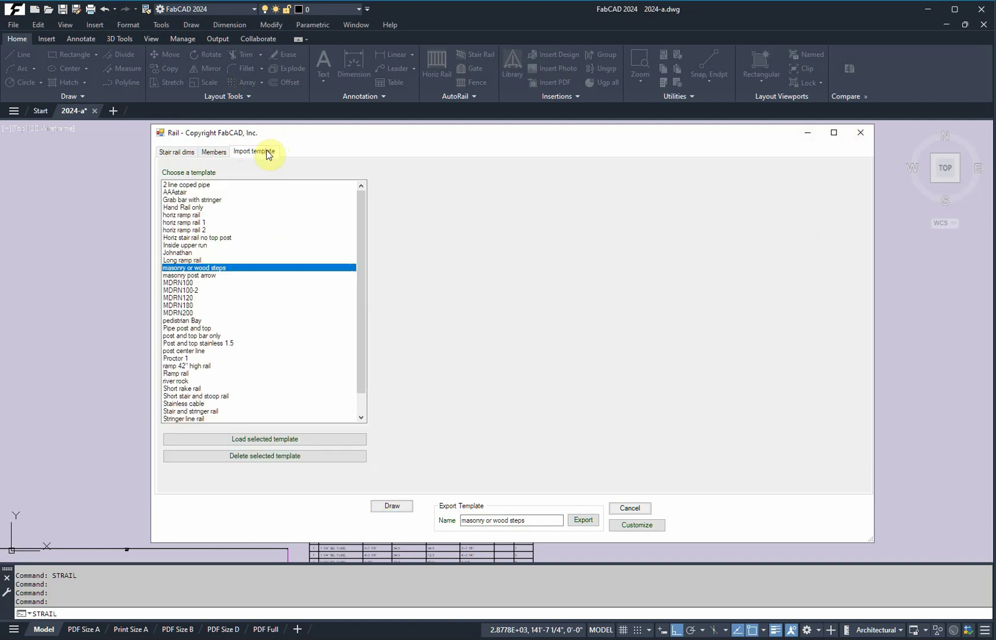
left_click(205, 412)
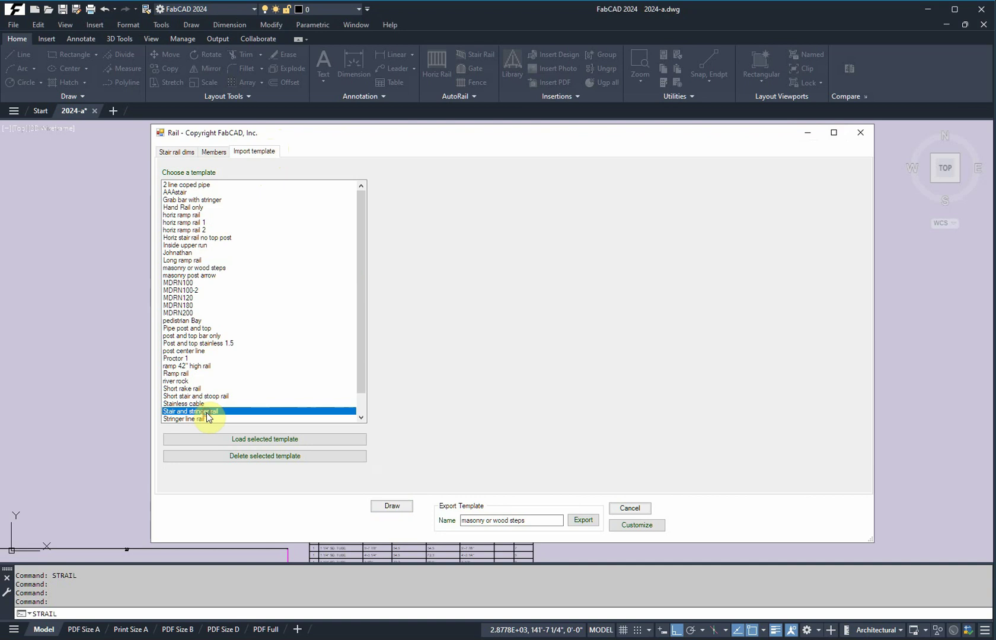
left_click(282, 439)
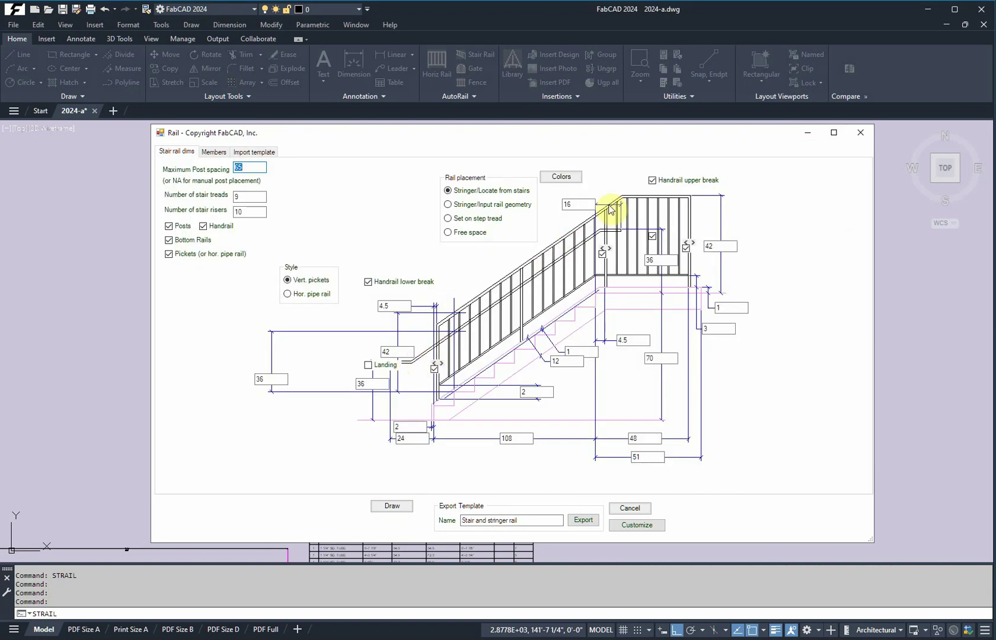
left_click(652, 236)
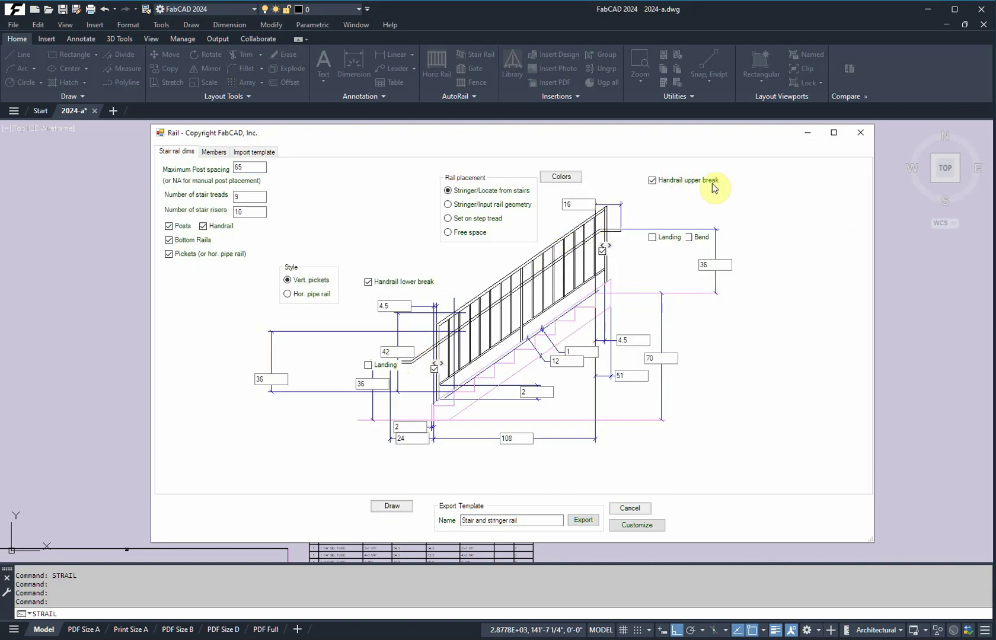
left_click(690, 237)
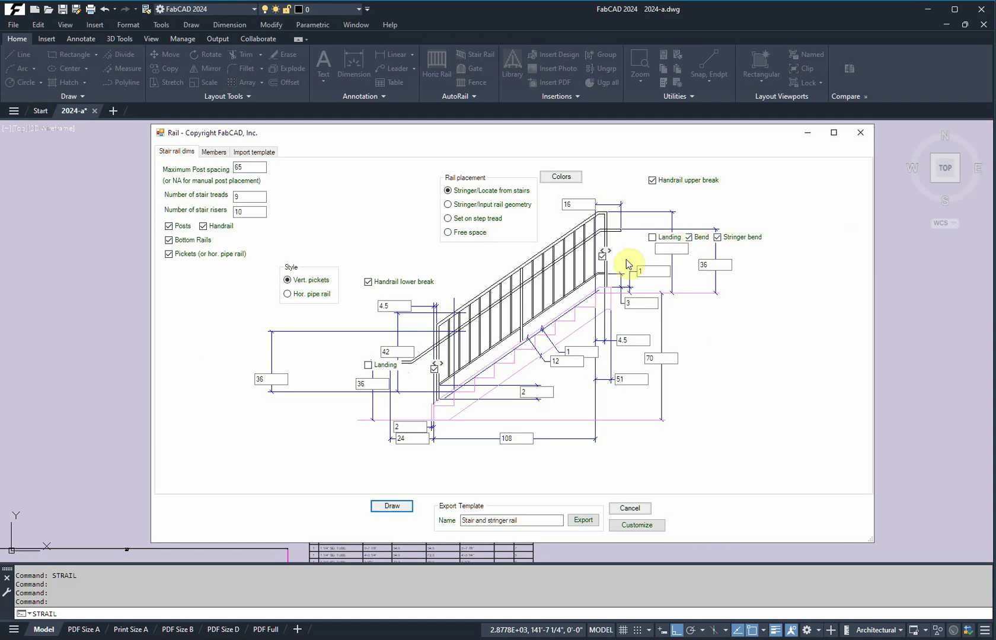
Switch off the stringer bend, leaving only the handrail's upper bend.
left_click(716, 237)
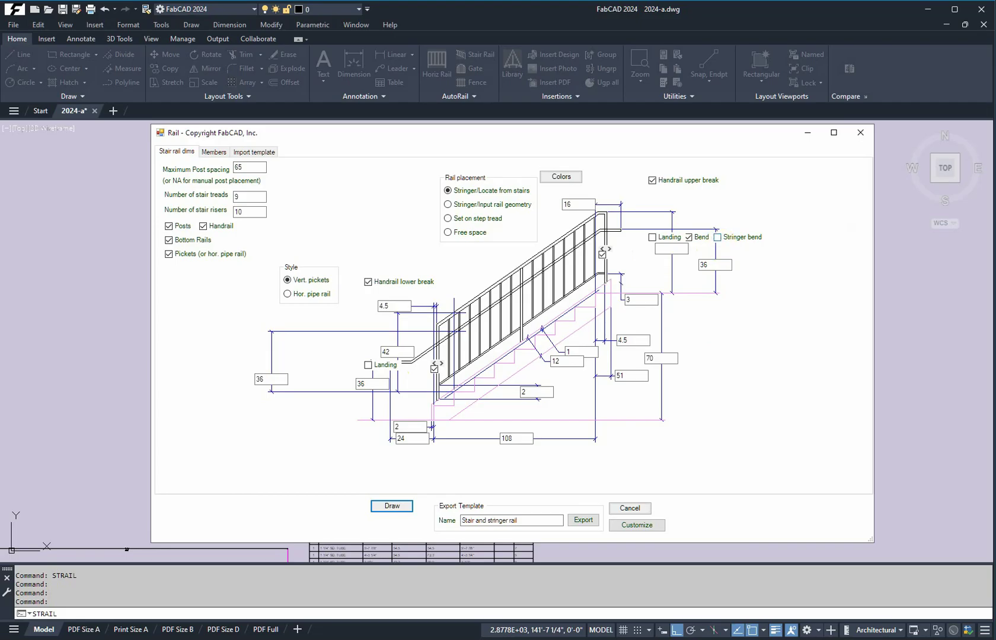